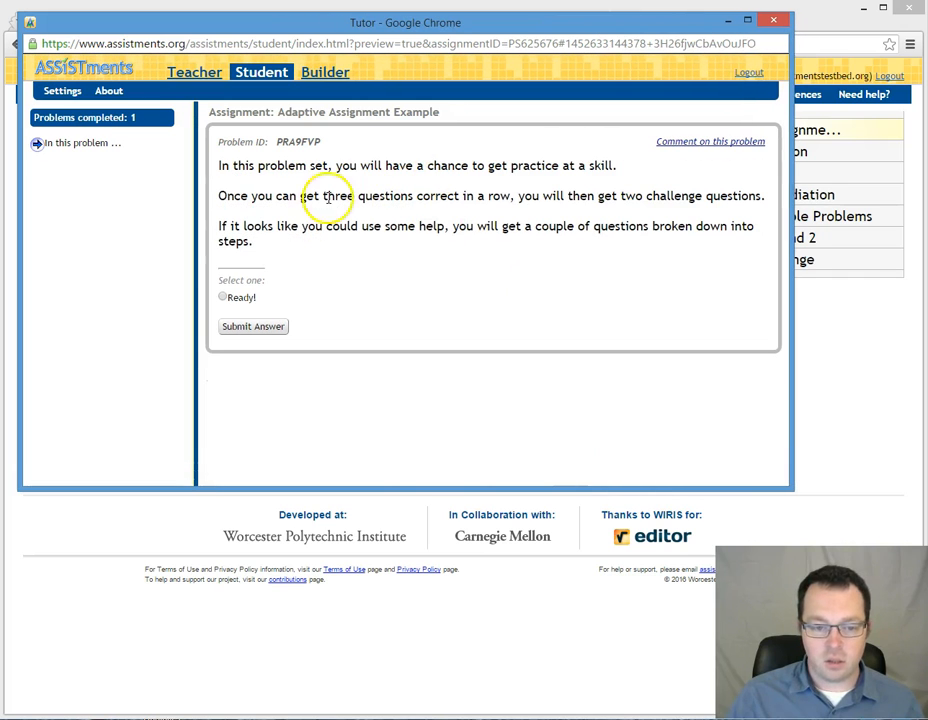
Step: Answer the introductory message problem with "Ready!" and advance to the first practice question
{"action": "left_click", "coordinate": [223, 297]}
{"action": "left_click", "coordinate": [245, 330]}
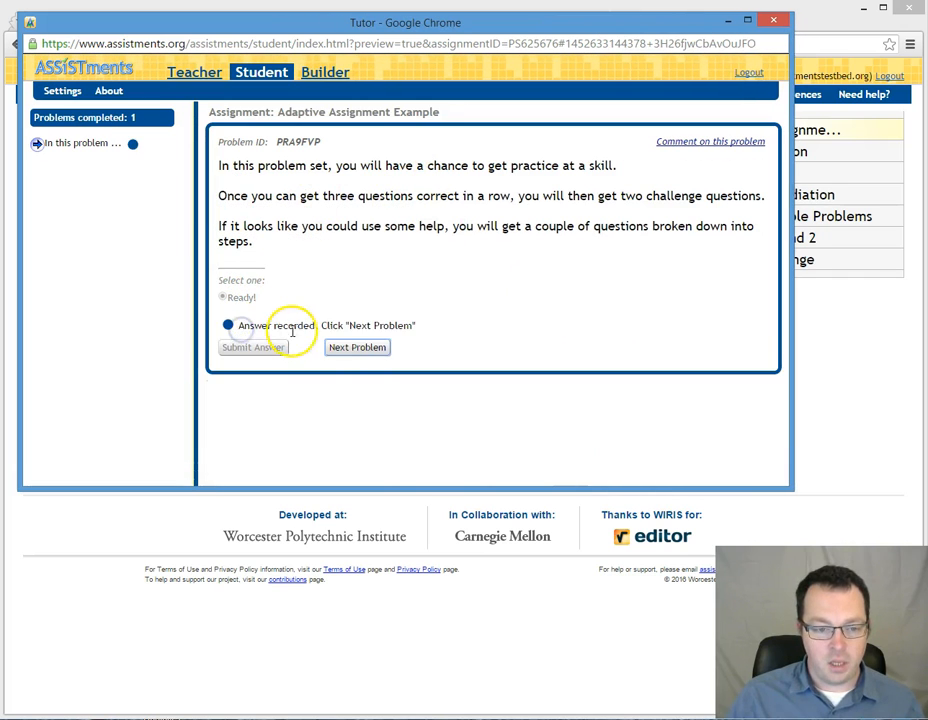
{"action": "left_click", "coordinate": [362, 348]}
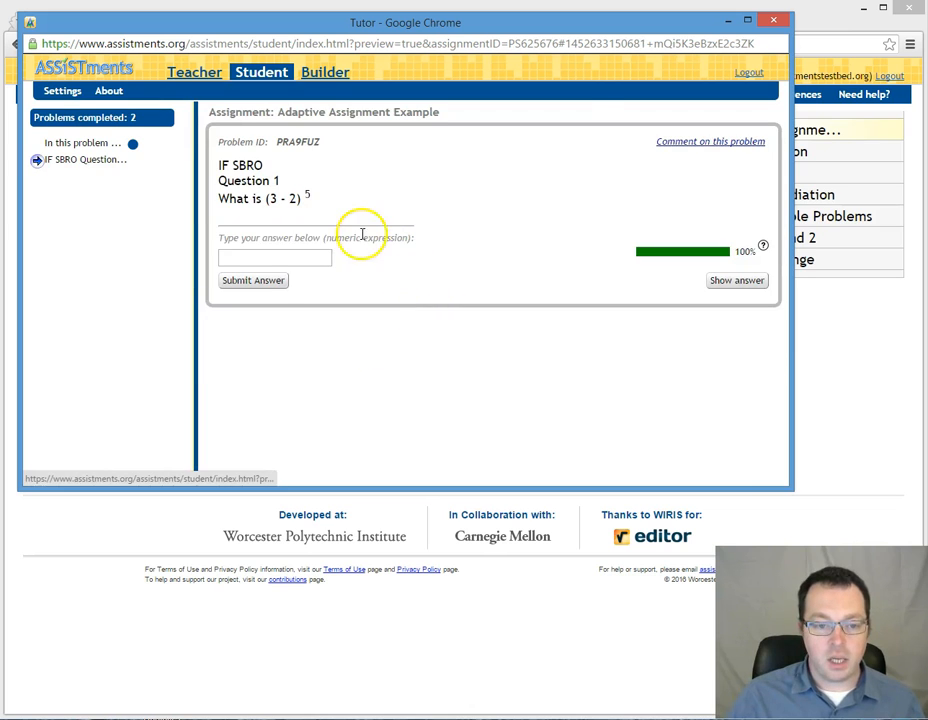
Step: Answer three IF SBRO questions in a row with 1 and advance to the Challenge Section
{"action": "left_click", "coordinate": [281, 258]}
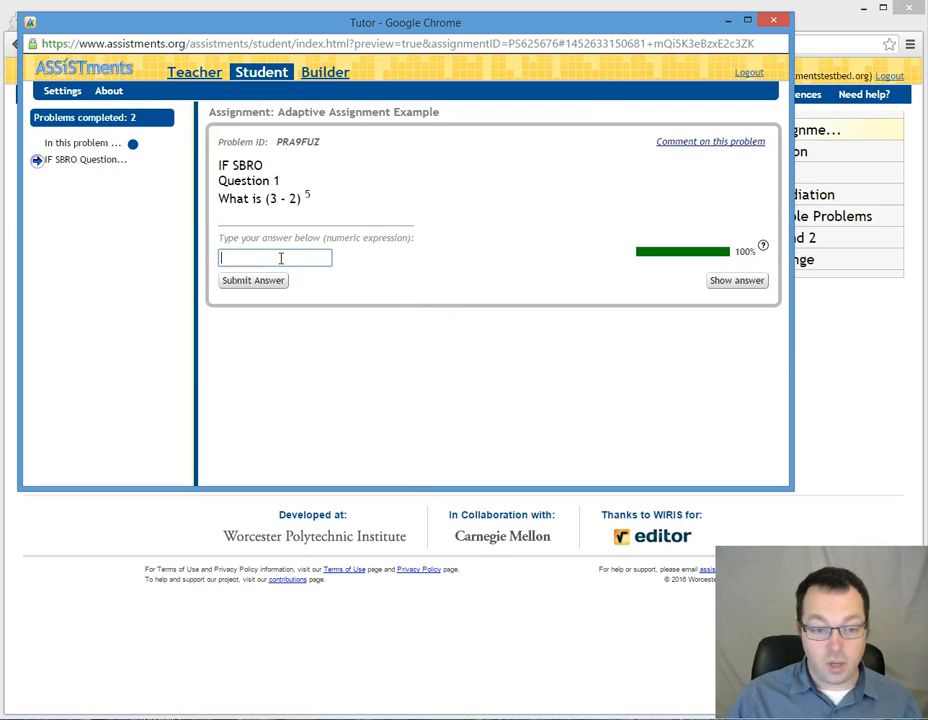
{"action": "type", "text": "1"}
{"action": "key", "text": "Return"}
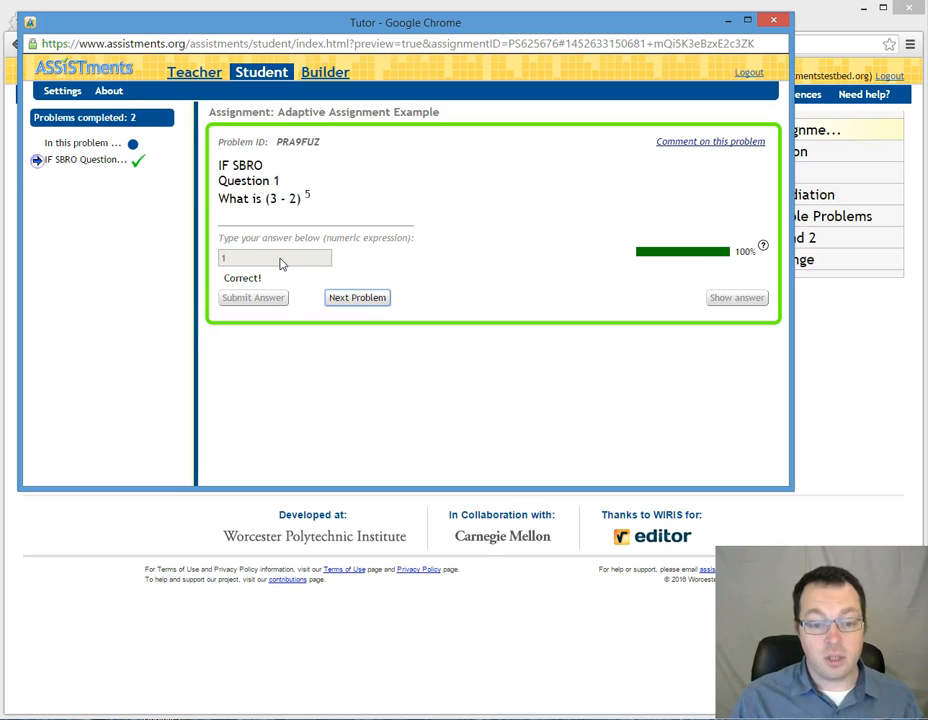
{"action": "key", "text": "Return"}
{"action": "type", "text": "1"}
{"action": "key", "text": "Return"}
{"action": "key", "text": "Return"}
{"action": "type", "text": "1"}
{"action": "key", "text": "Return"}
{"action": "key", "text": "Return"}
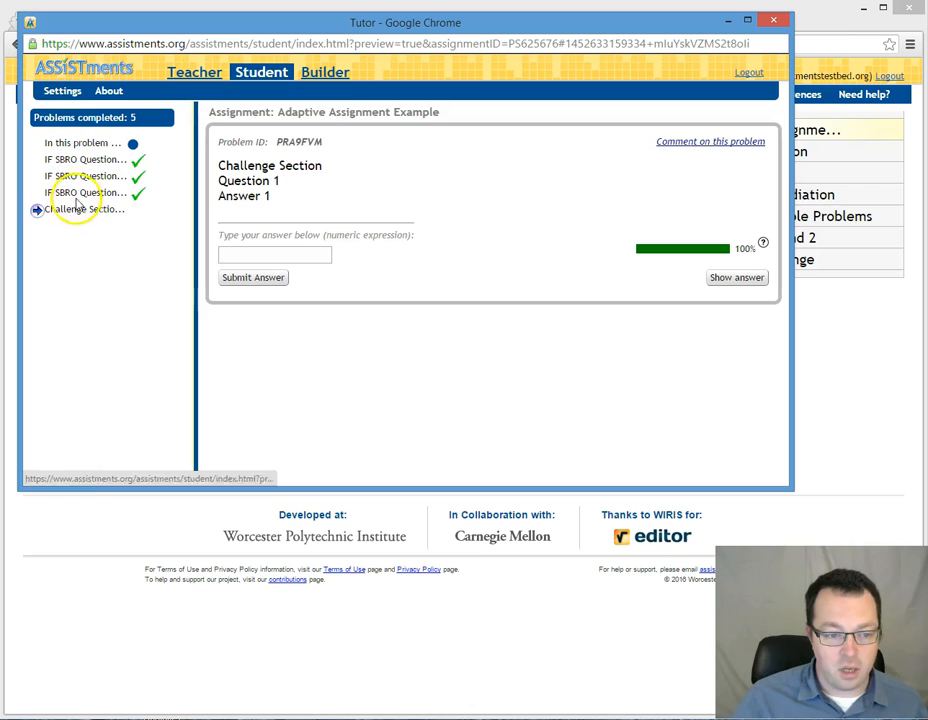
Step: Answer both Challenge Section questions with 1 and close the finished assignment preview
{"action": "mouse_move", "coordinate": [77, 216]}
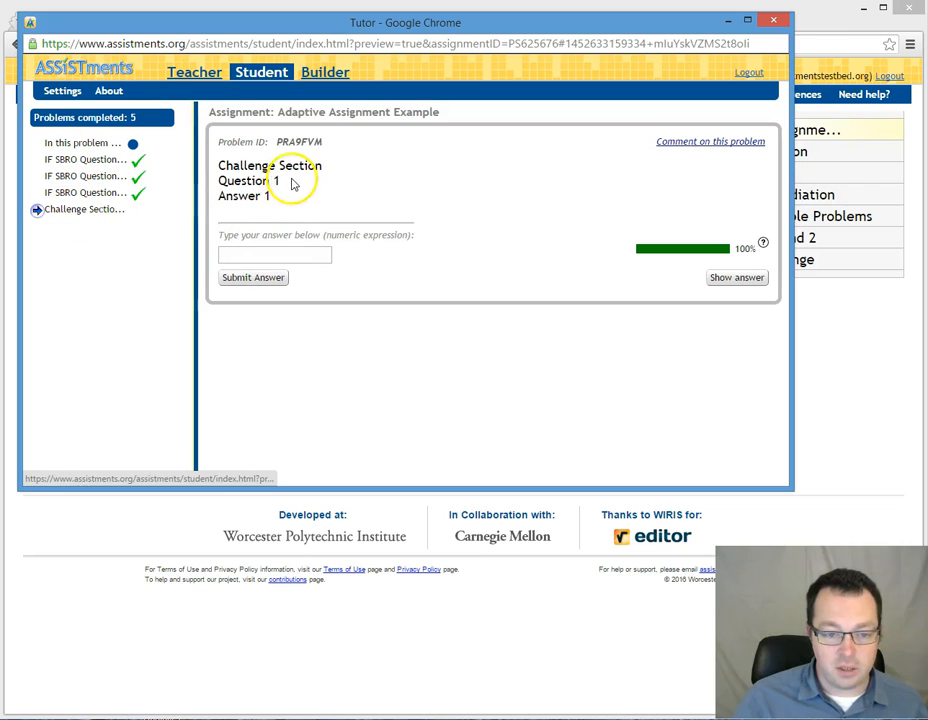
{"action": "left_click", "coordinate": [292, 256]}
{"action": "type", "text": "1"}
{"action": "key", "text": "Return"}
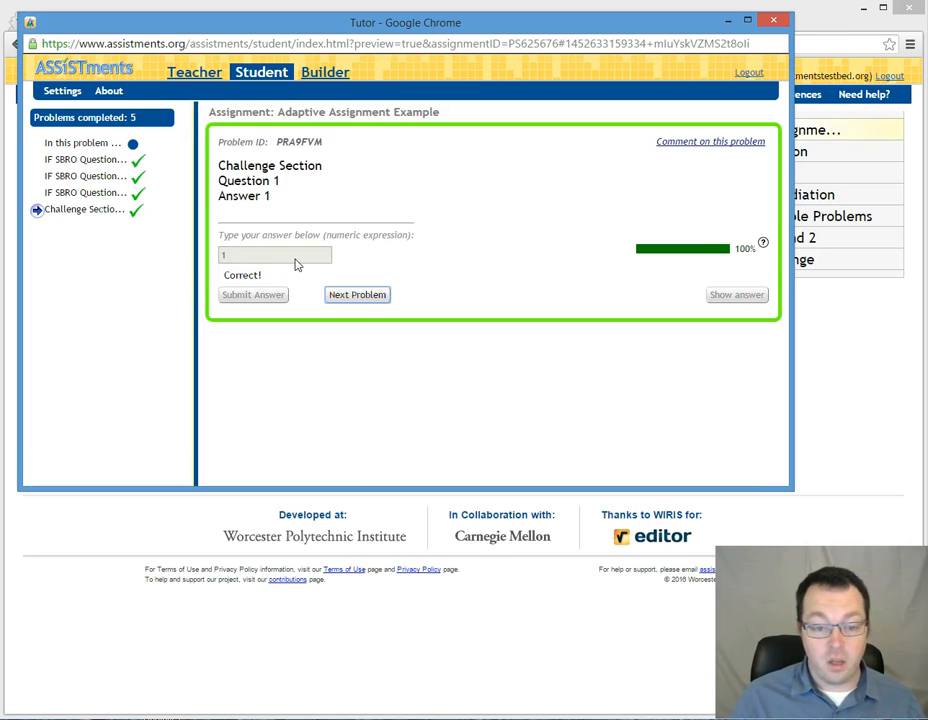
{"action": "key", "text": "Return"}
{"action": "key", "text": "Return"}
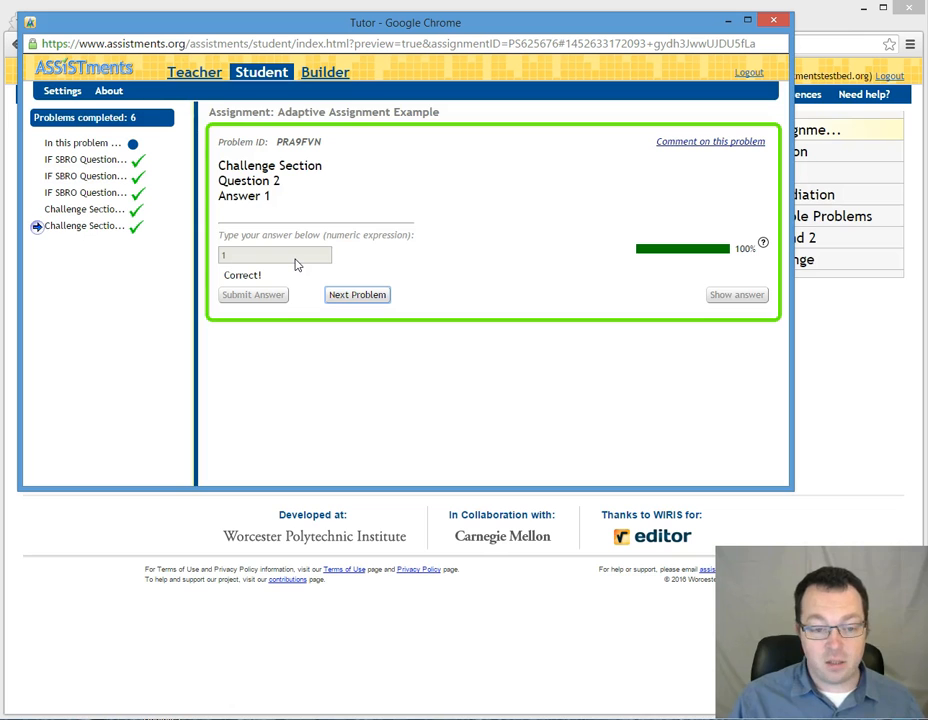
{"action": "key", "text": "Return"}
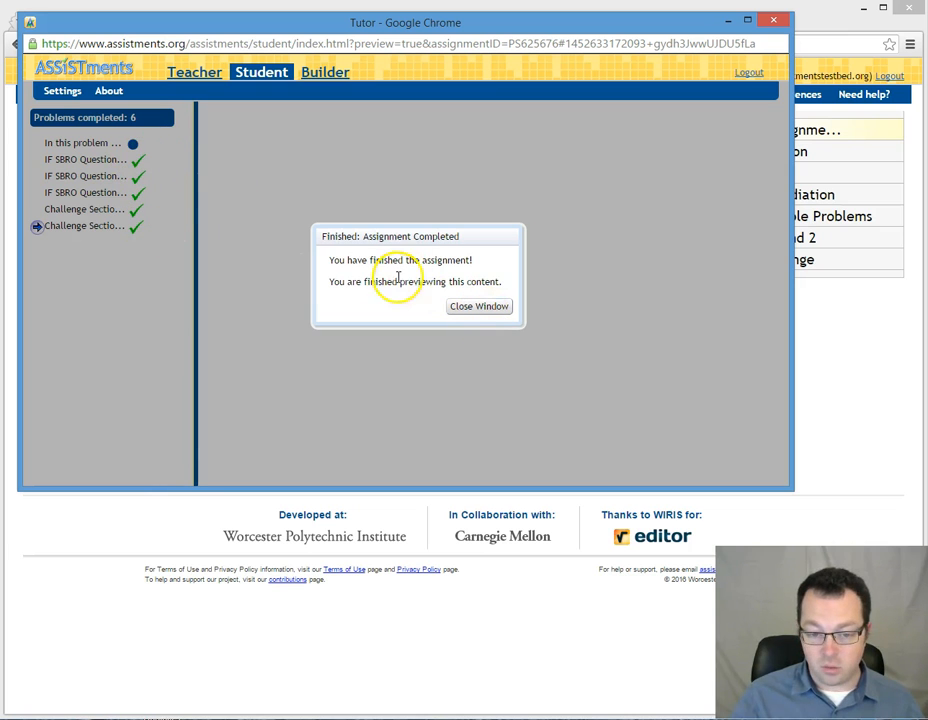
{"action": "left_click", "coordinate": [481, 308]}
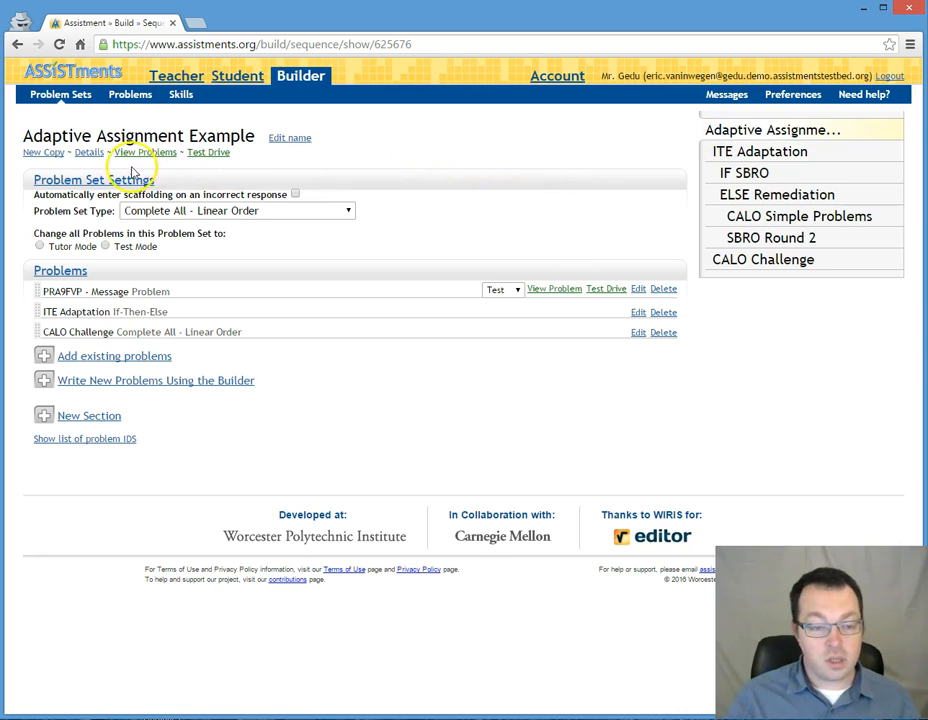
Step: Test drive the whole problem set again and submit "I am ready to try some simple problems." on the remediation message
{"action": "left_click", "coordinate": [208, 158]}
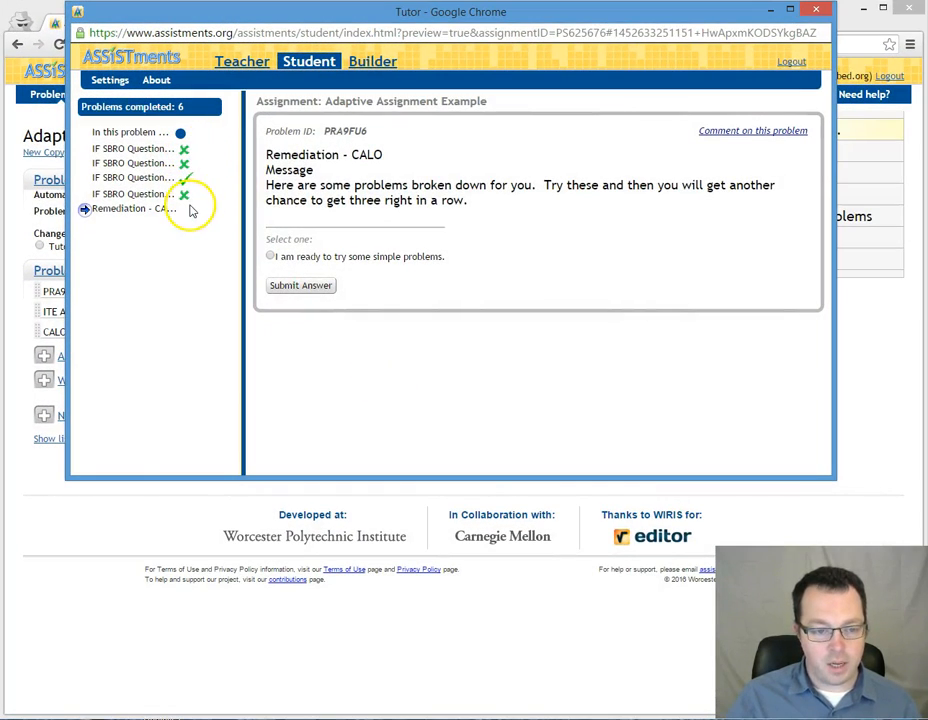
{"action": "left_click", "coordinate": [128, 216]}
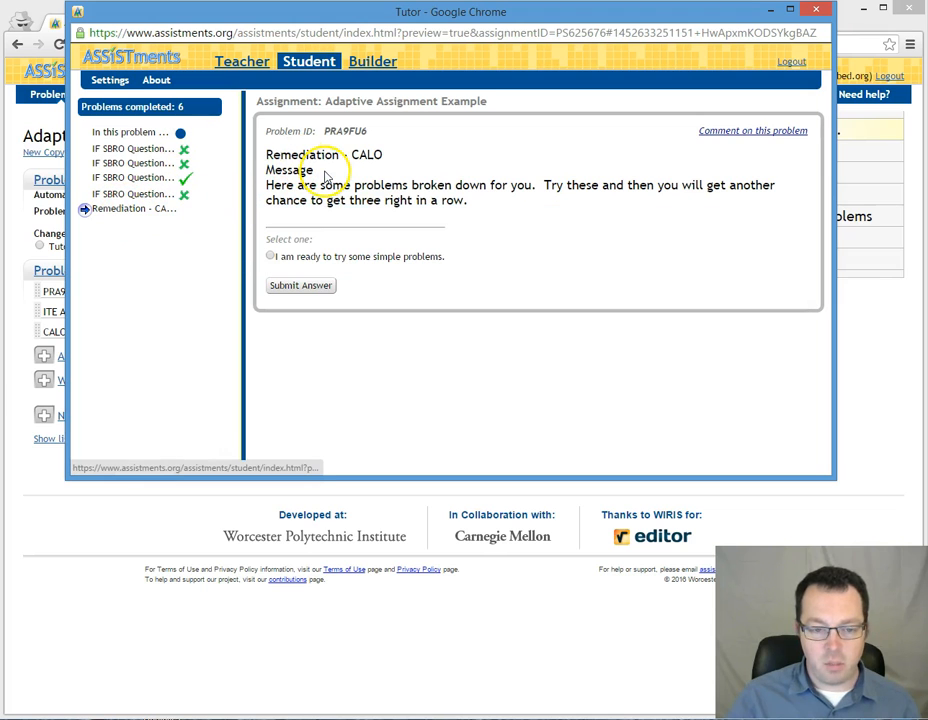
{"action": "left_click_drag", "start_coordinate": [266, 185], "coordinate": [503, 199]}
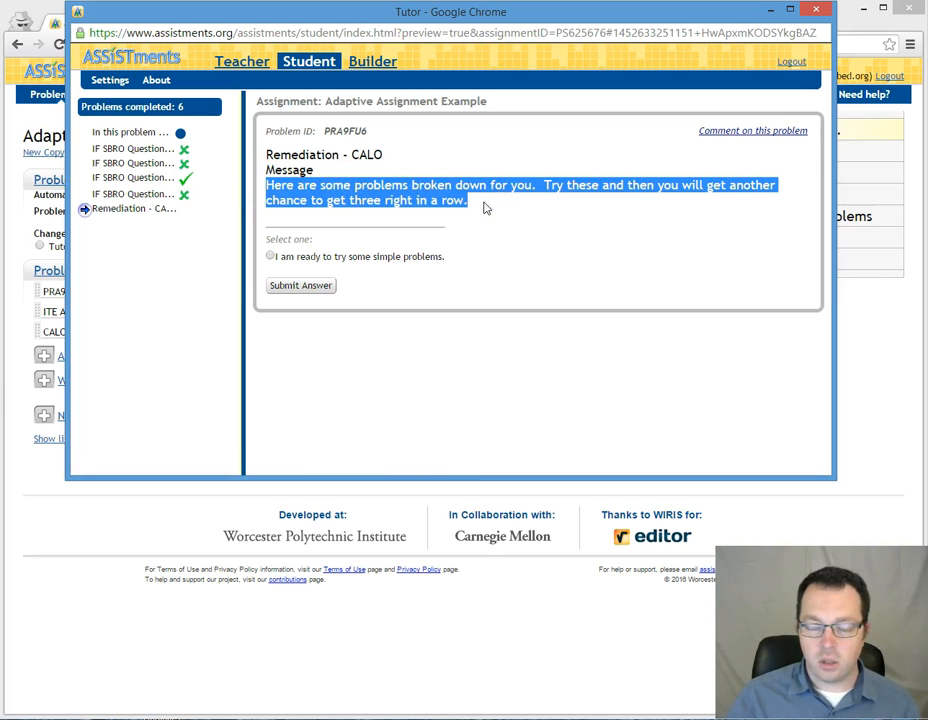
{"action": "left_click", "coordinate": [270, 257]}
{"action": "left_click", "coordinate": [292, 287]}
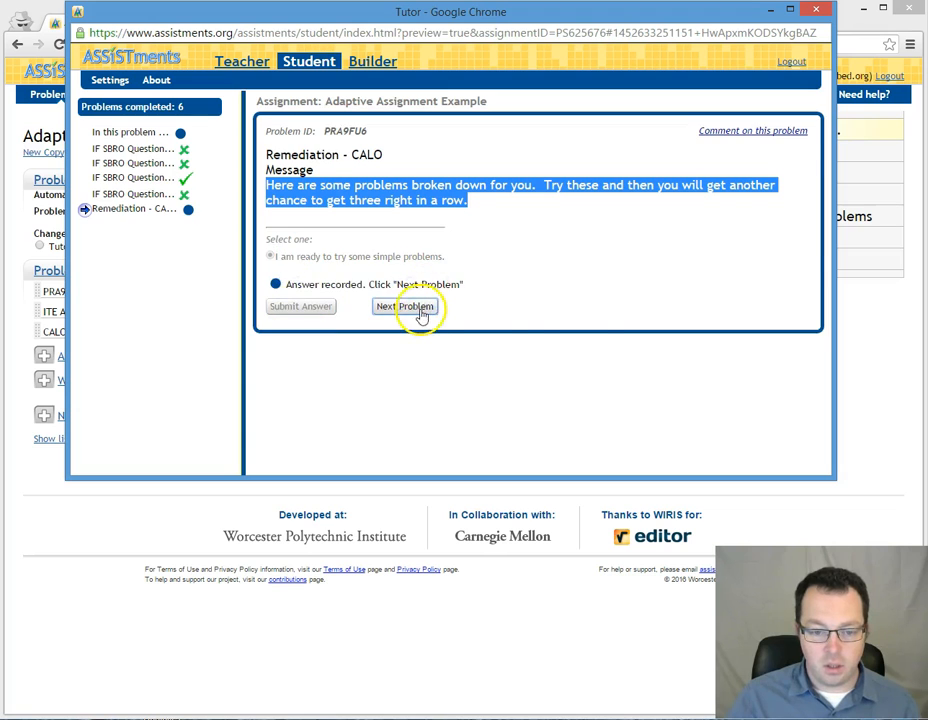
{"action": "left_click", "coordinate": [416, 310]}
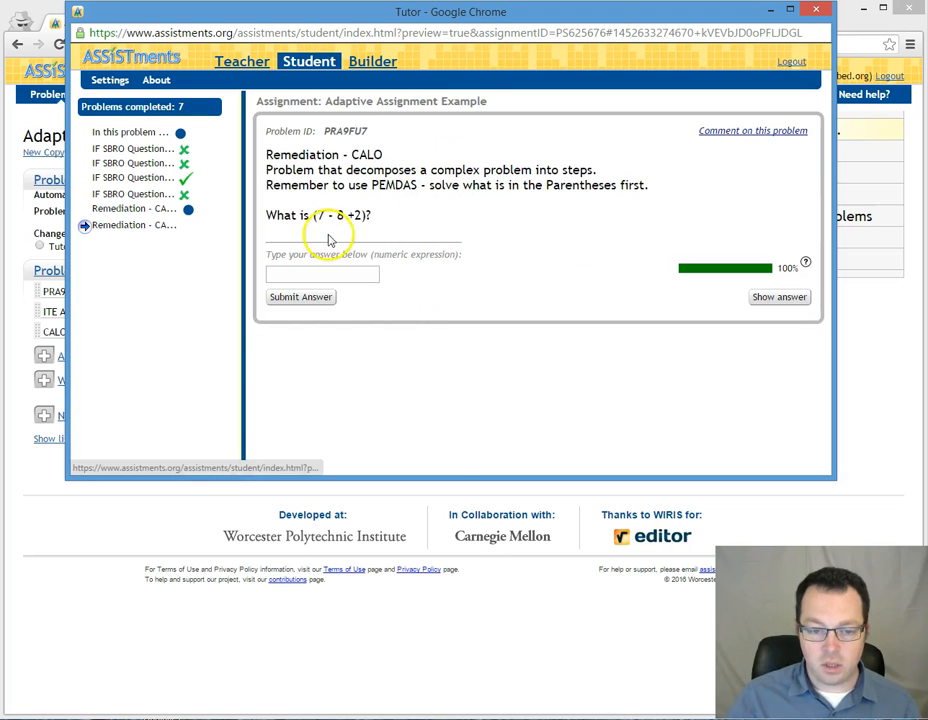
Step: Answer the three broken-down CALO remediation problems with 1 and advance to the second remediation message
{"action": "type", "text": "1"}
{"action": "key", "text": "Return"}
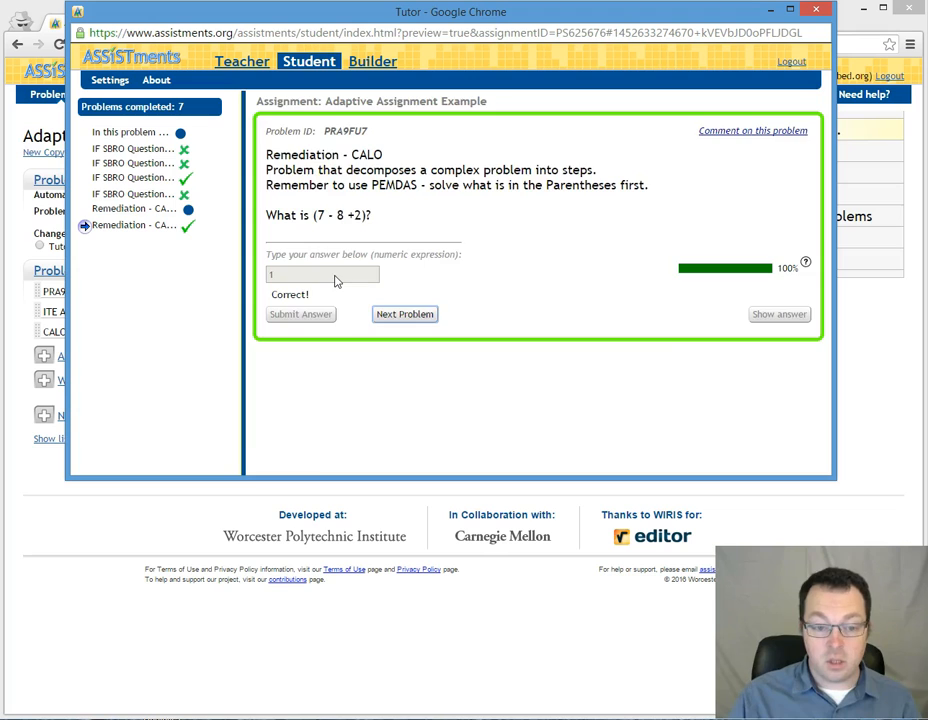
{"action": "key", "text": "Return"}
{"action": "type", "text": "1"}
{"action": "key", "text": "Return"}
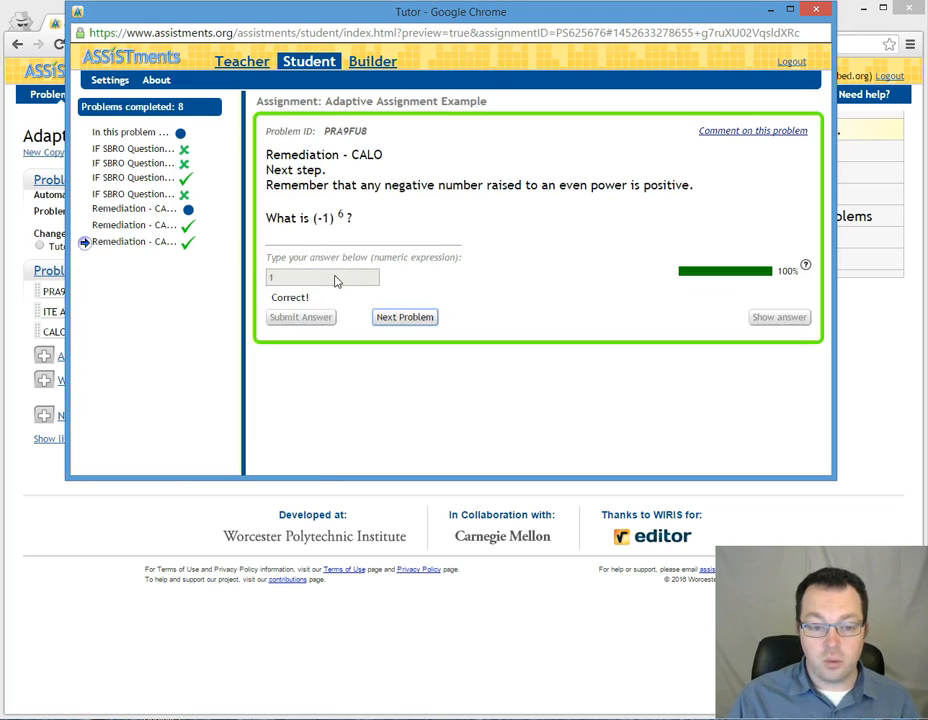
{"action": "key", "text": "Return"}
{"action": "type", "text": "1"}
{"action": "key", "text": "Return"}
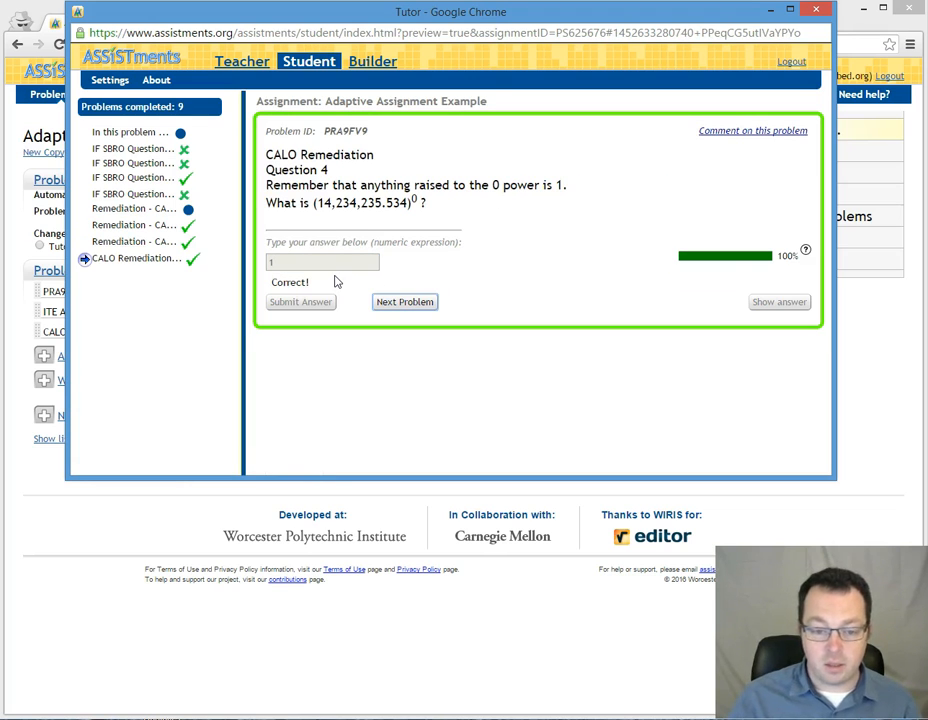
{"action": "left_click", "coordinate": [380, 300]}
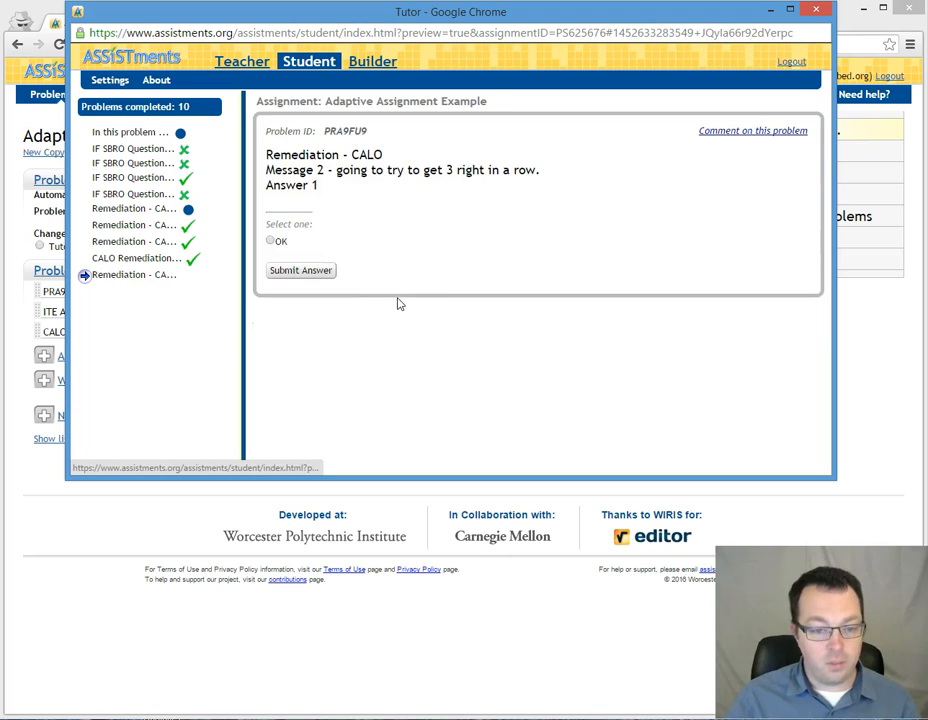
Step: Submit "OK" on remediation Message 2 and continue to the SBRO Round 2 questions
{"action": "left_click_drag", "start_coordinate": [337, 172], "coordinate": [518, 170]}
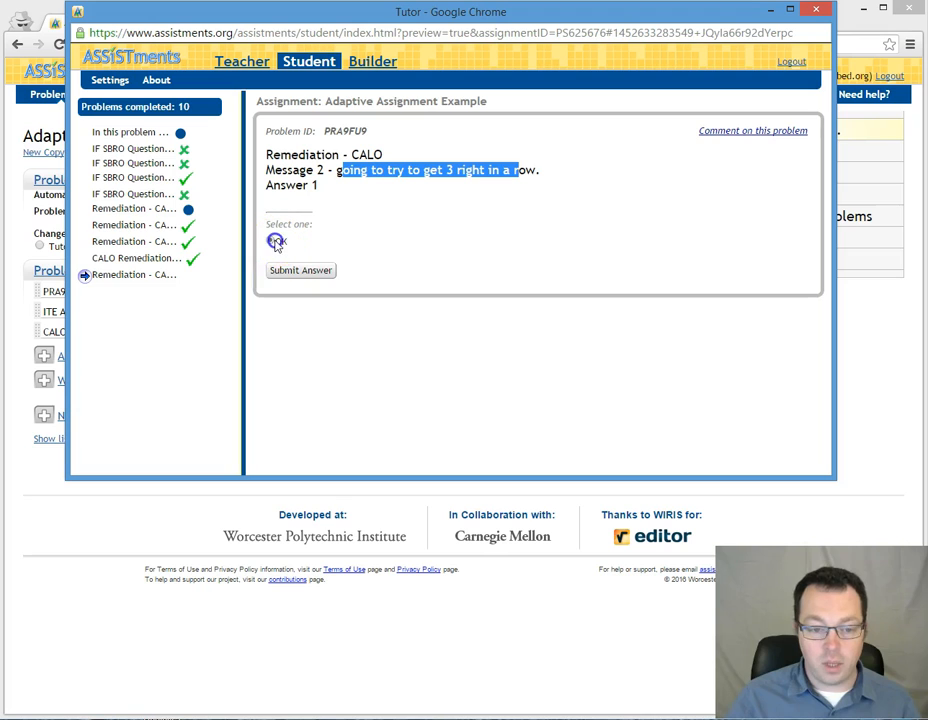
{"action": "left_click", "coordinate": [292, 272]}
{"action": "left_click", "coordinate": [410, 291]}
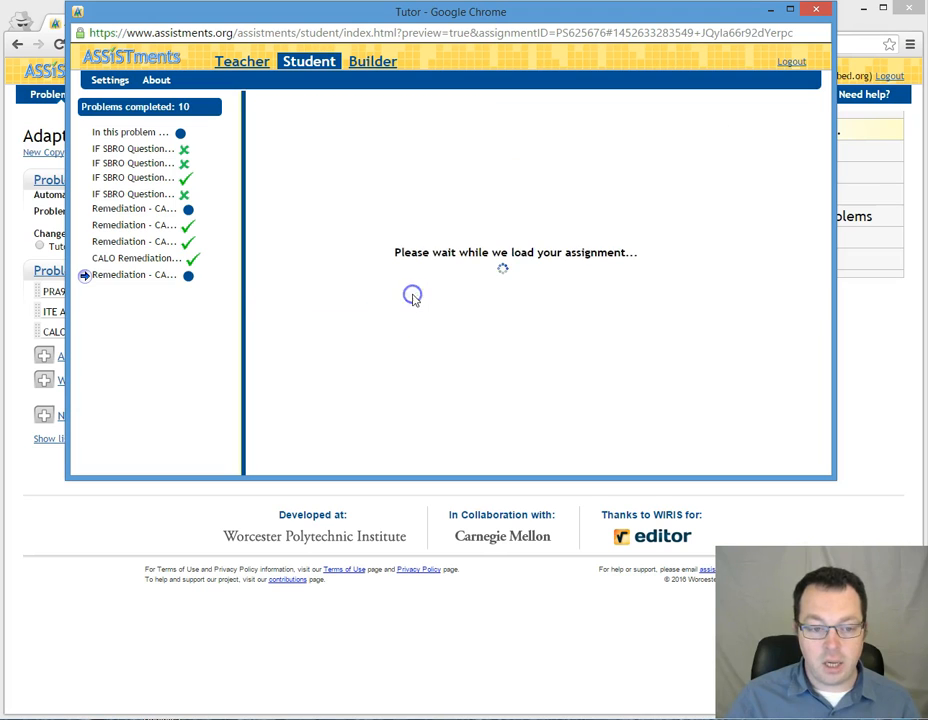
Step: Answer the SBRO Round 2 question with 1 and close the test drive window
{"action": "left_click", "coordinate": [306, 244]}
{"action": "triple_click", "coordinate": [311, 184]}
{"action": "left_click", "coordinate": [358, 184]}
{"action": "left_click", "coordinate": [343, 244]}
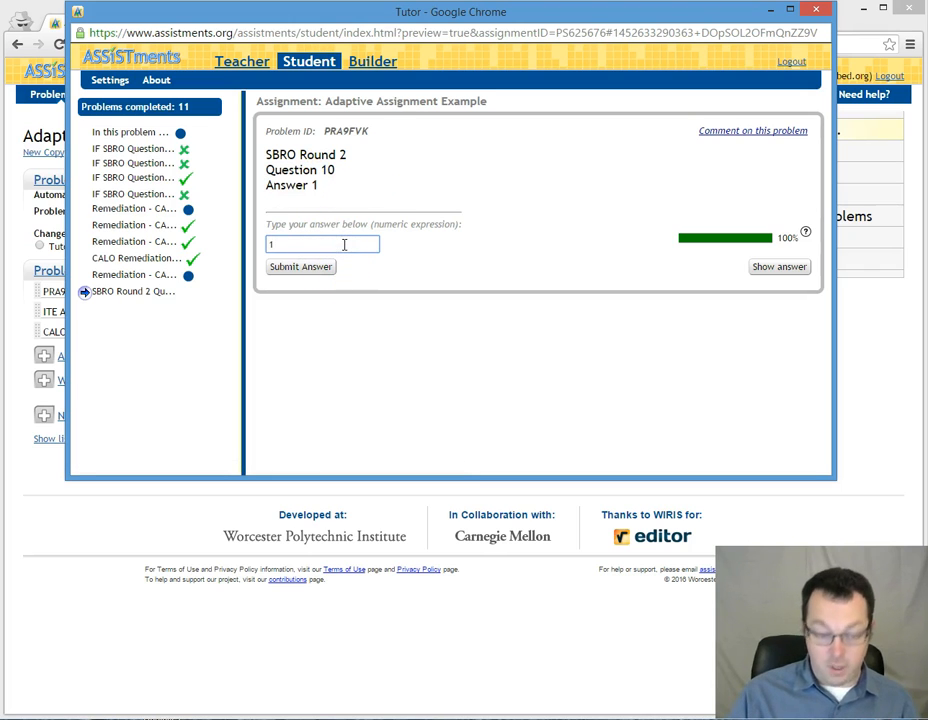
{"action": "key", "text": "Return"}
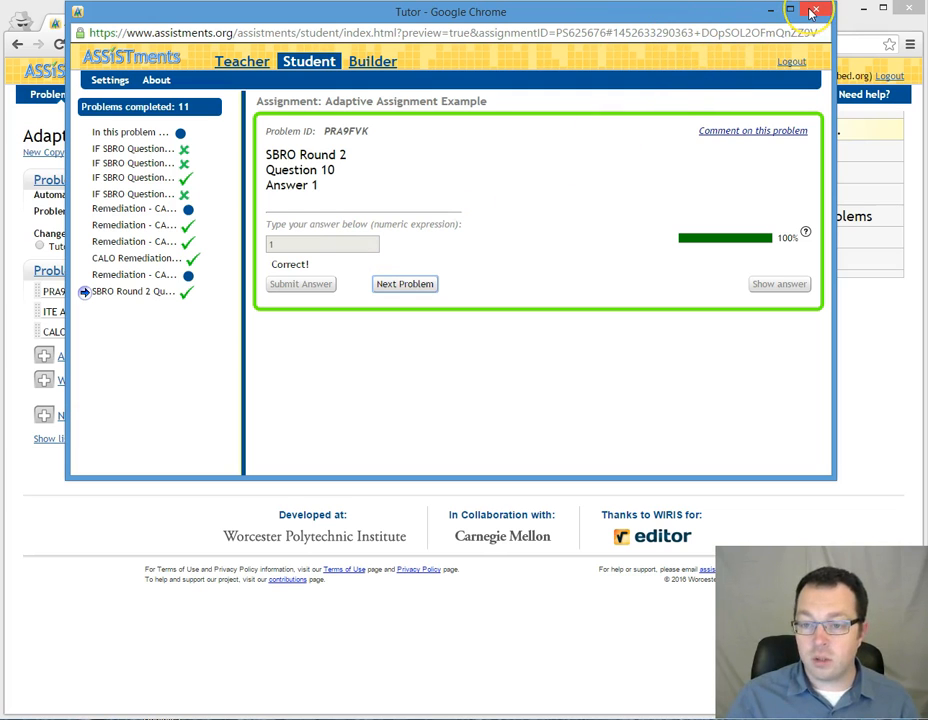
{"action": "left_click", "coordinate": [814, 11]}
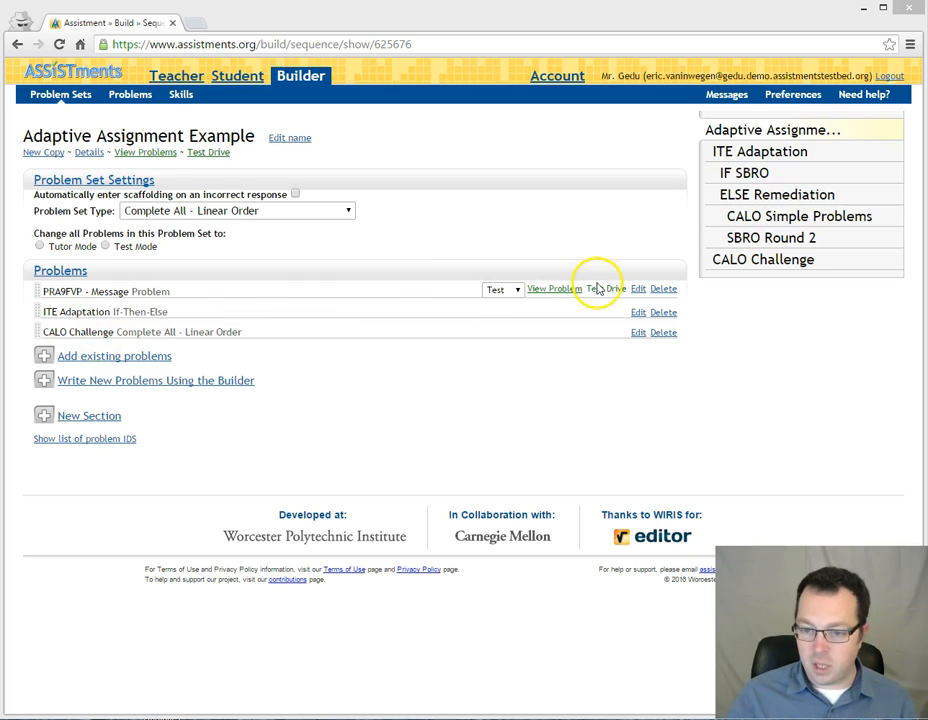
Step: Examine the ITE Adaptation section's If-Then-Else variables, its empty "then part" option, and its conditional and else problem objects
{"action": "left_click", "coordinate": [760, 174]}
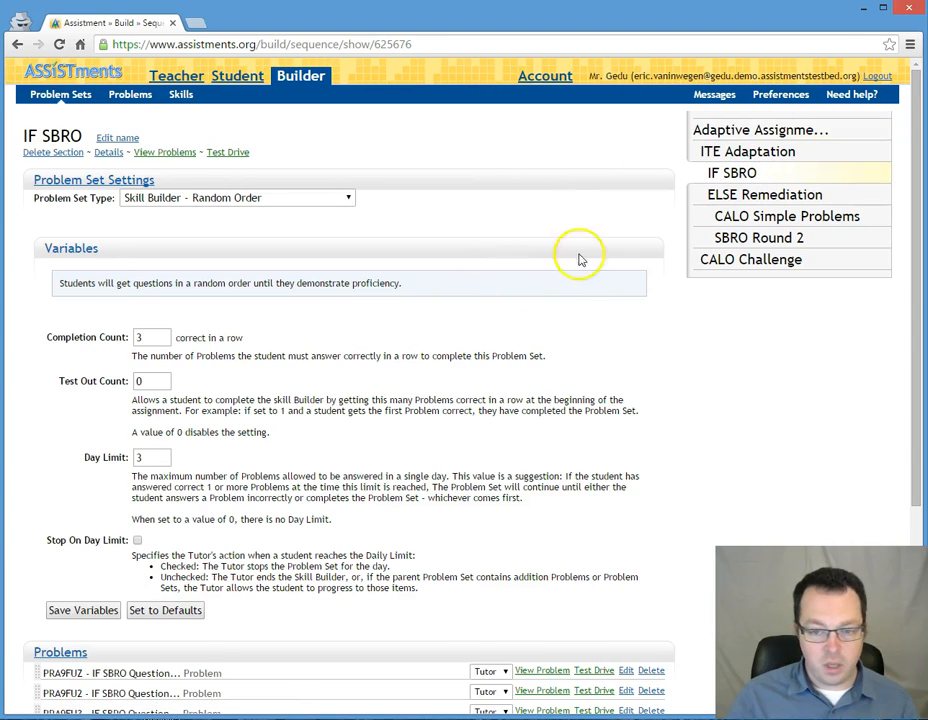
{"action": "left_click", "coordinate": [735, 151]}
{"action": "scroll", "coordinate": [338, 364], "scroll_direction": "down", "scroll_amount": 3}
{"action": "scroll", "coordinate": [338, 366], "scroll_direction": "up", "scroll_amount": 3}
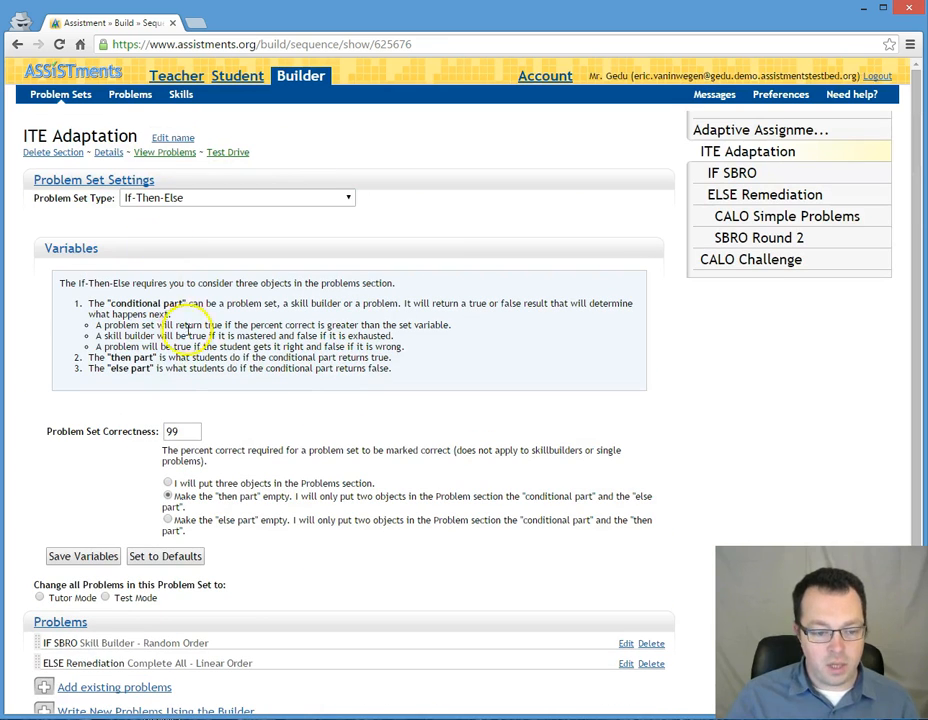
{"action": "scroll", "coordinate": [180, 320], "scroll_direction": "down", "scroll_amount": 3}
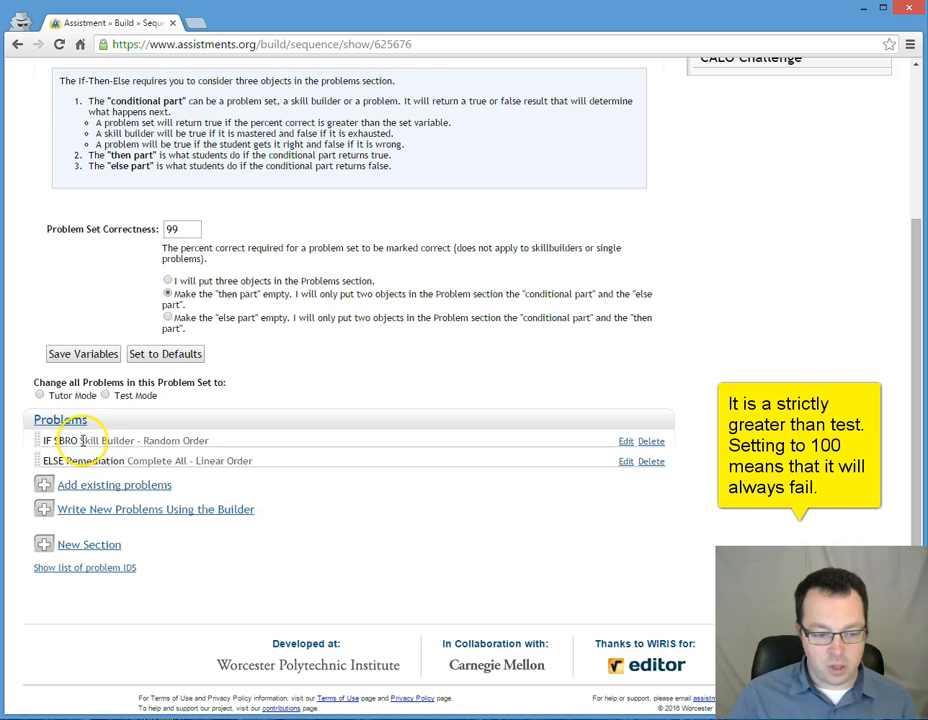
{"action": "left_click_drag", "start_coordinate": [81, 442], "coordinate": [201, 443]}
{"action": "left_click", "coordinate": [209, 446]}
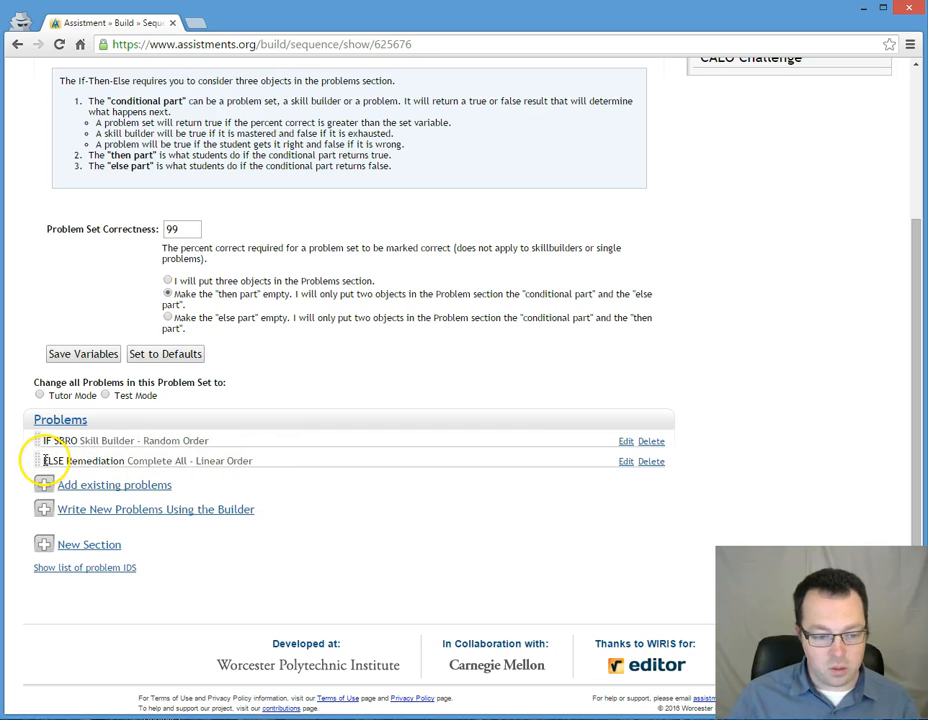
{"action": "left_click_drag", "start_coordinate": [44, 460], "coordinate": [153, 460]}
{"action": "left_click", "coordinate": [180, 462]}
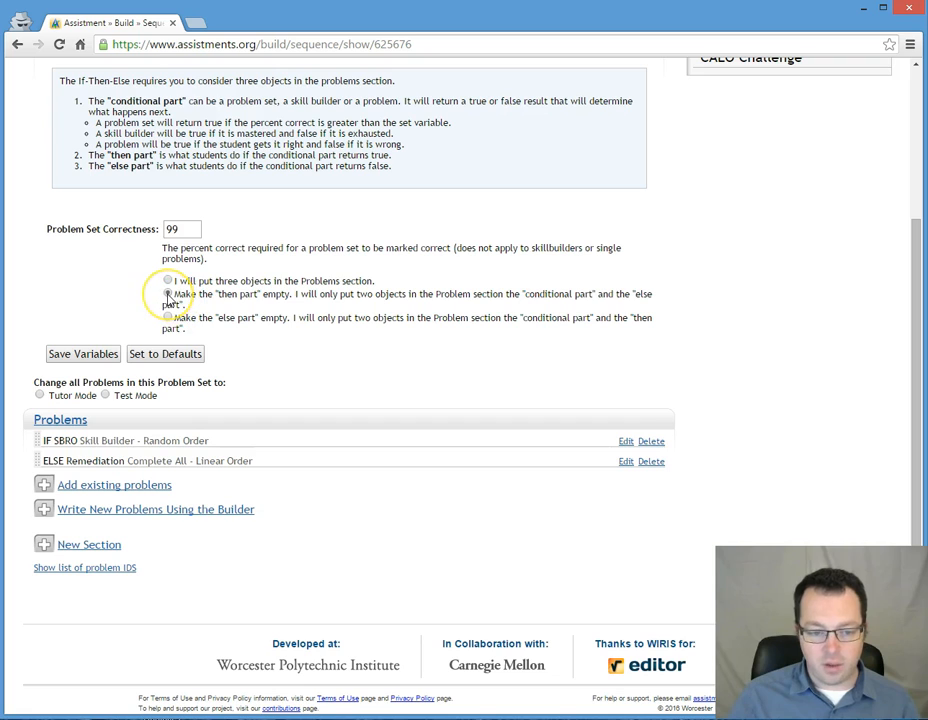
{"action": "left_click", "coordinate": [168, 294]}
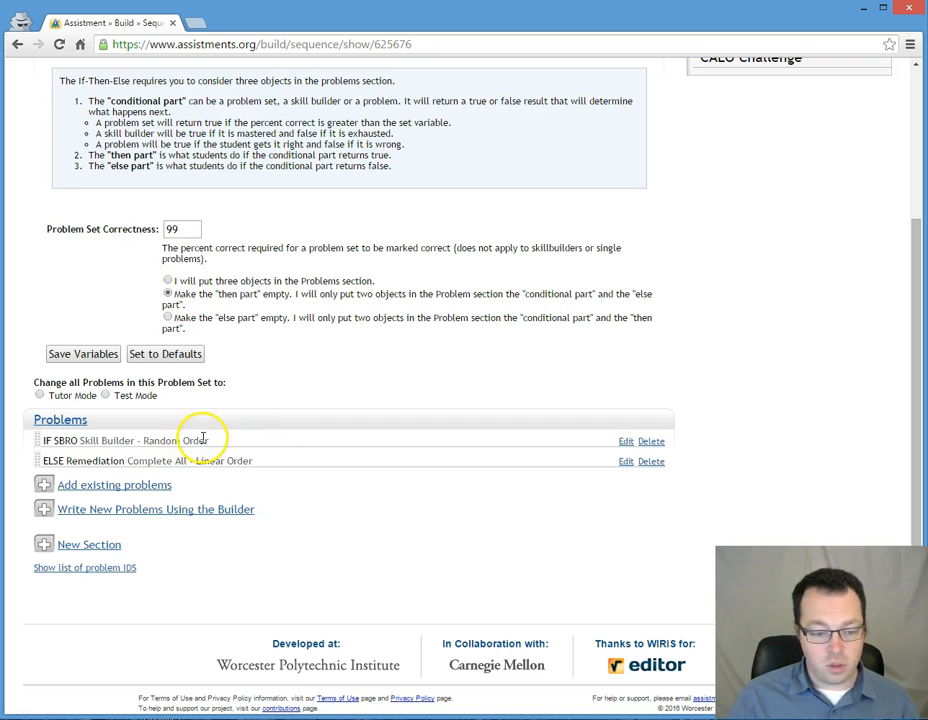
{"action": "left_click_drag", "start_coordinate": [120, 440], "coordinate": [50, 441]}
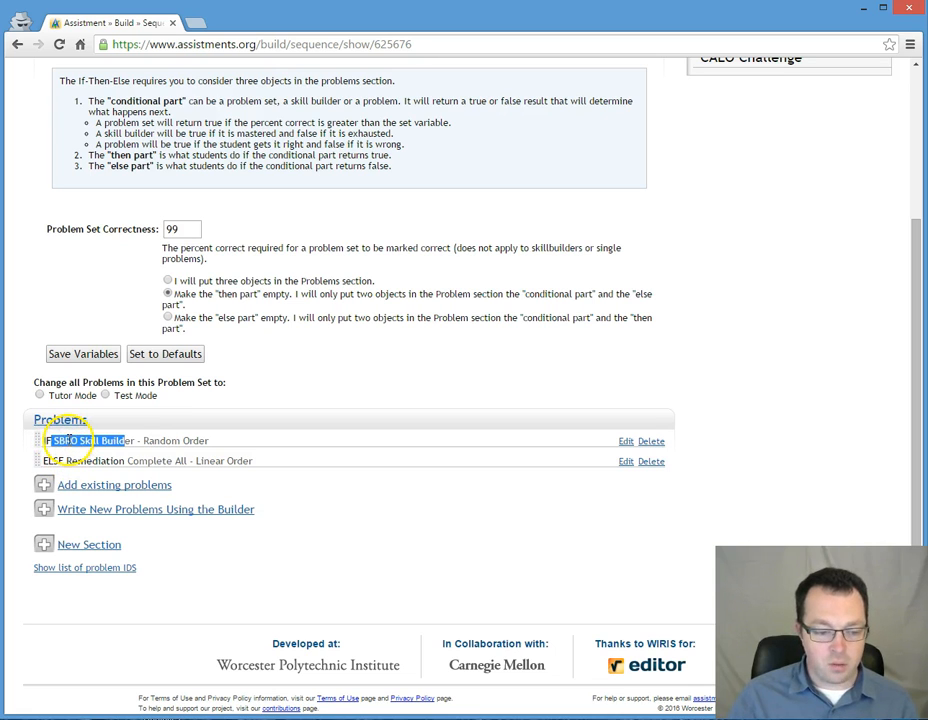
Step: Examine the IF SBRO section's Skill Builder variables, especially the Day Limit and Stop On Day Limit settings
{"action": "scroll", "coordinate": [350, 455], "scroll_direction": "up", "scroll_amount": 3}
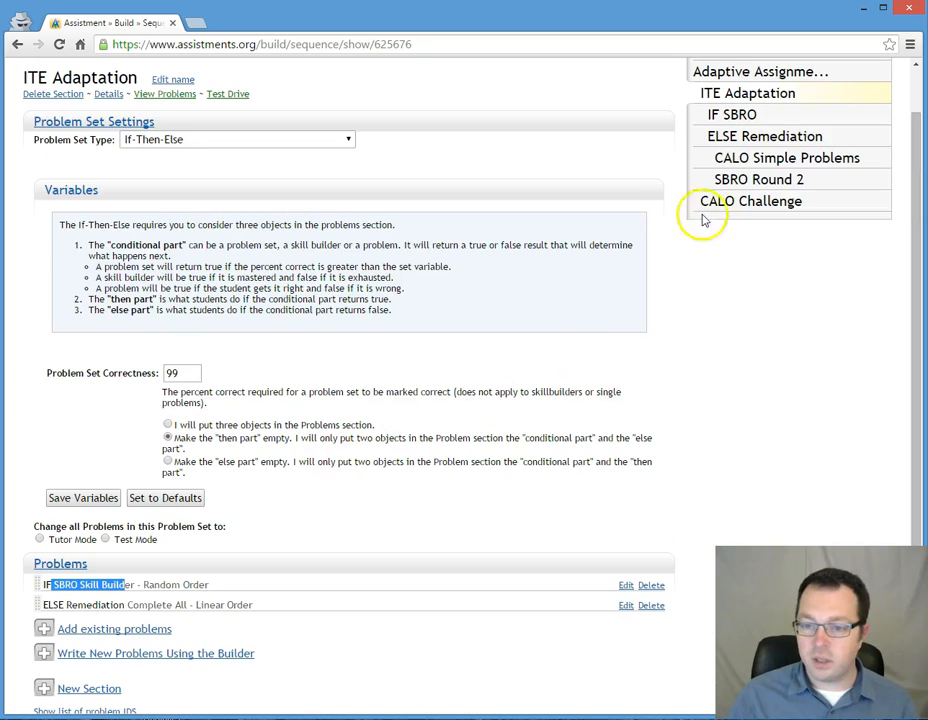
{"action": "left_click", "coordinate": [737, 113]}
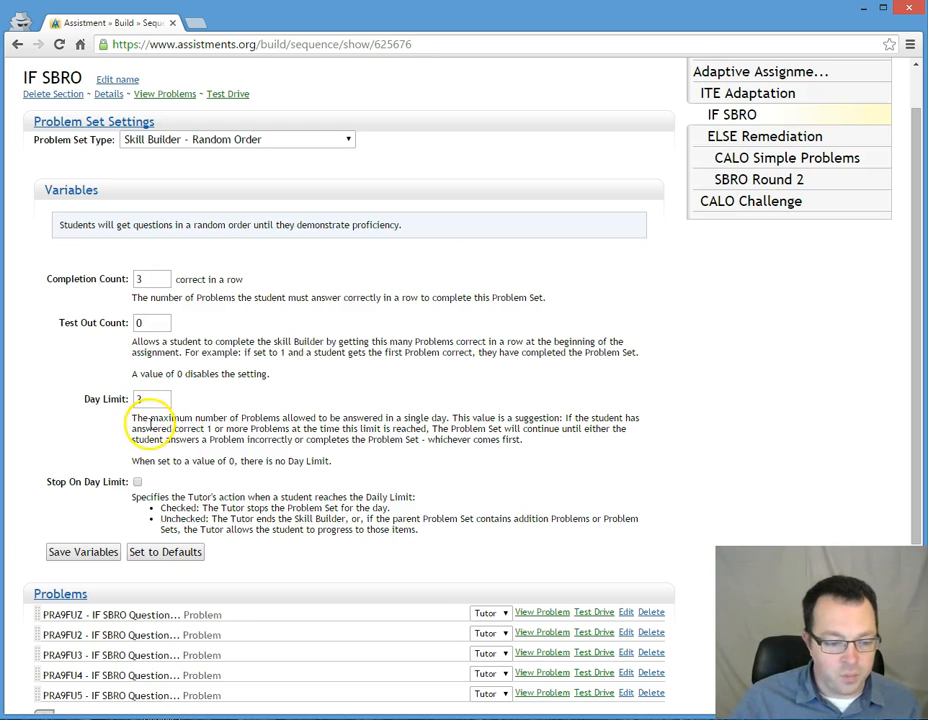
{"action": "left_click_drag", "start_coordinate": [53, 482], "coordinate": [167, 486]}
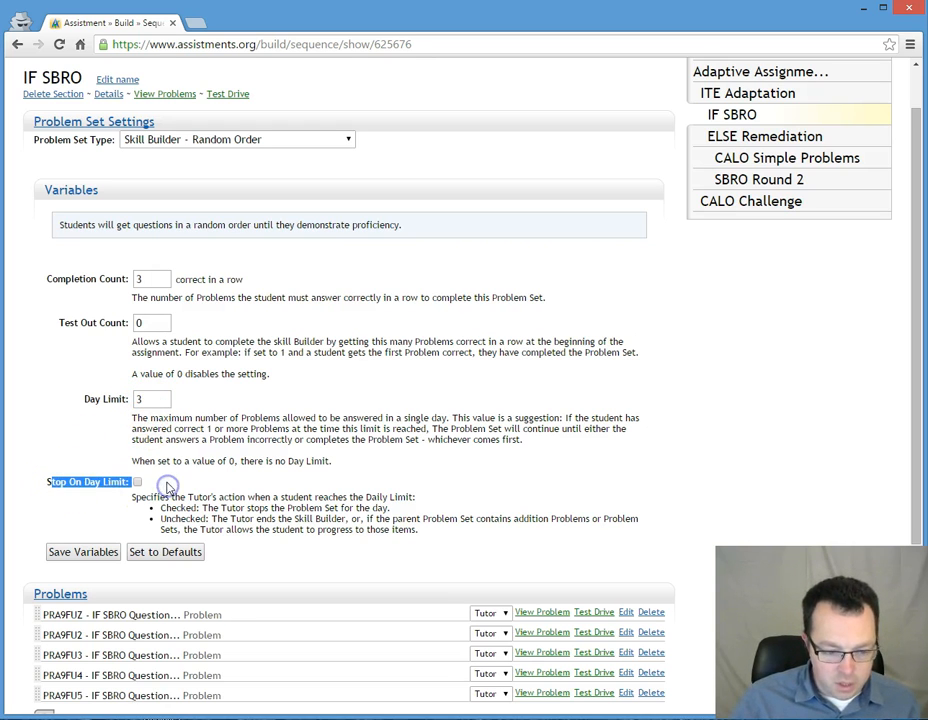
{"action": "left_click", "coordinate": [167, 485]}
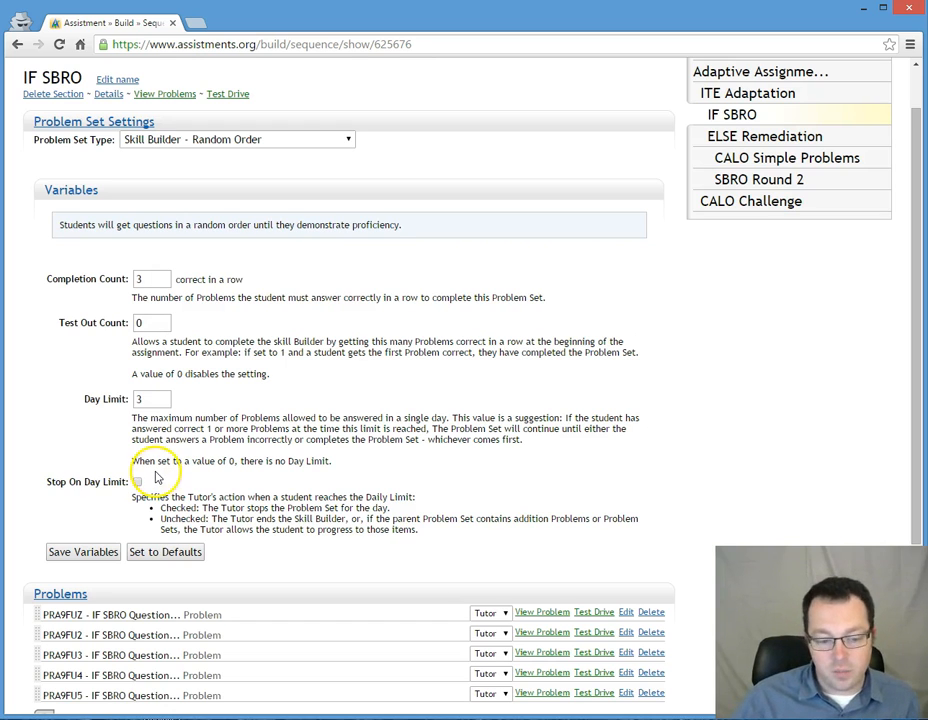
Step: Examine the IF SBRO section's Completion Count, Day Limit and Stop On Day Limit variables together with its list of problems
{"action": "scroll", "coordinate": [190, 485], "scroll_direction": "down", "scroll_amount": 1}
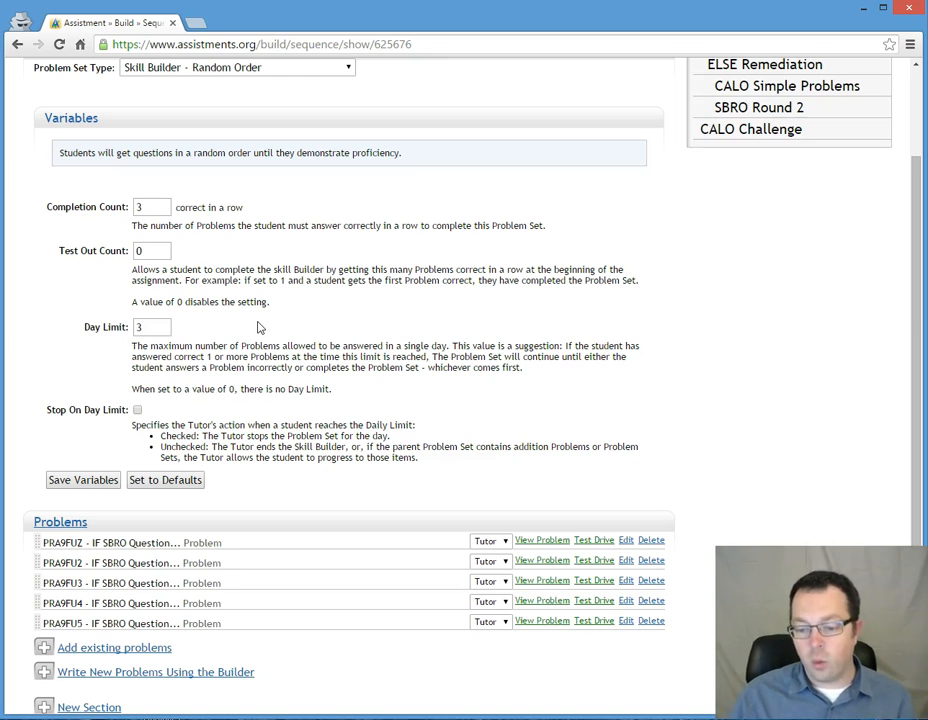
{"action": "left_click", "coordinate": [151, 327]}
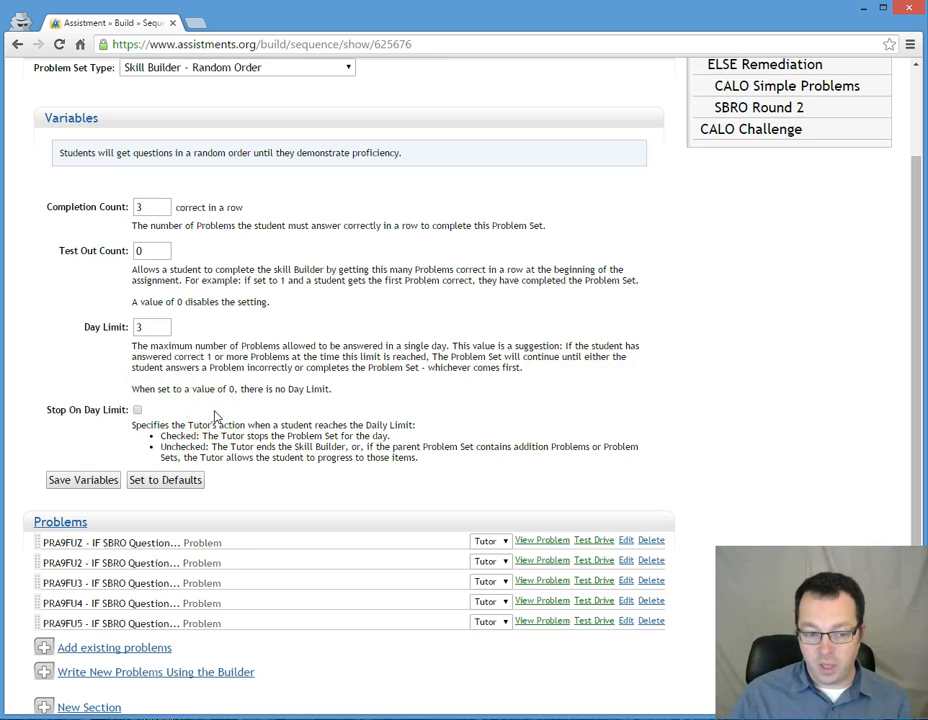
{"action": "scroll", "coordinate": [241, 413], "scroll_direction": "up", "scroll_amount": 1}
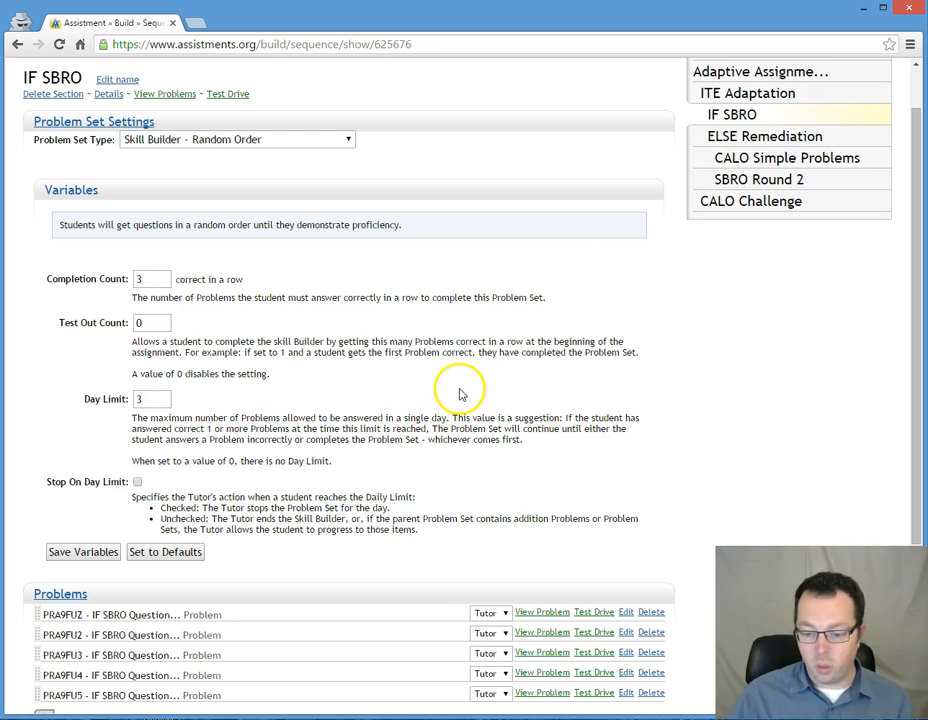
{"action": "scroll", "coordinate": [460, 395], "scroll_direction": "down", "scroll_amount": 3}
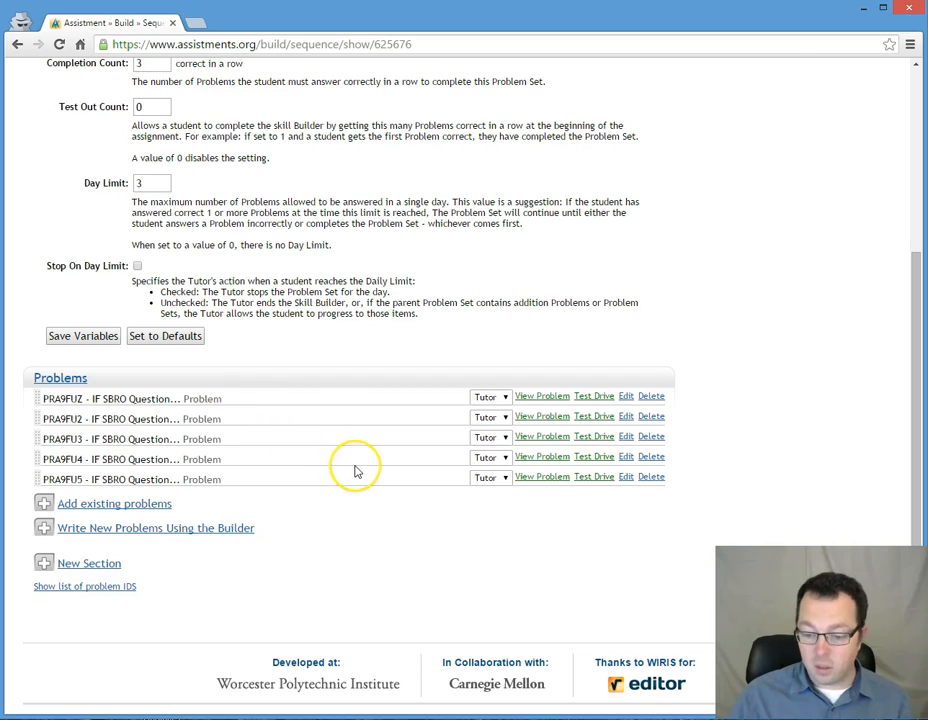
{"action": "scroll", "coordinate": [354, 470], "scroll_direction": "up", "scroll_amount": 4}
Step: Compare the ITE Adaptation section's rules for the conditional part with the Completion Count of the IF SBRO section
{"action": "left_click", "coordinate": [735, 151]}
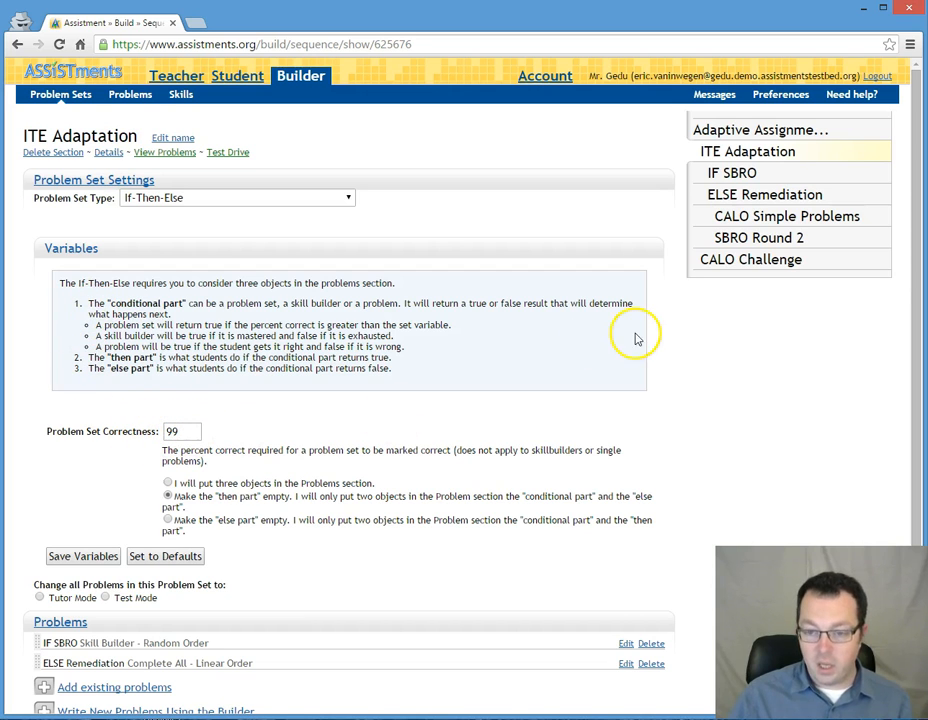
{"action": "left_click", "coordinate": [737, 173]}
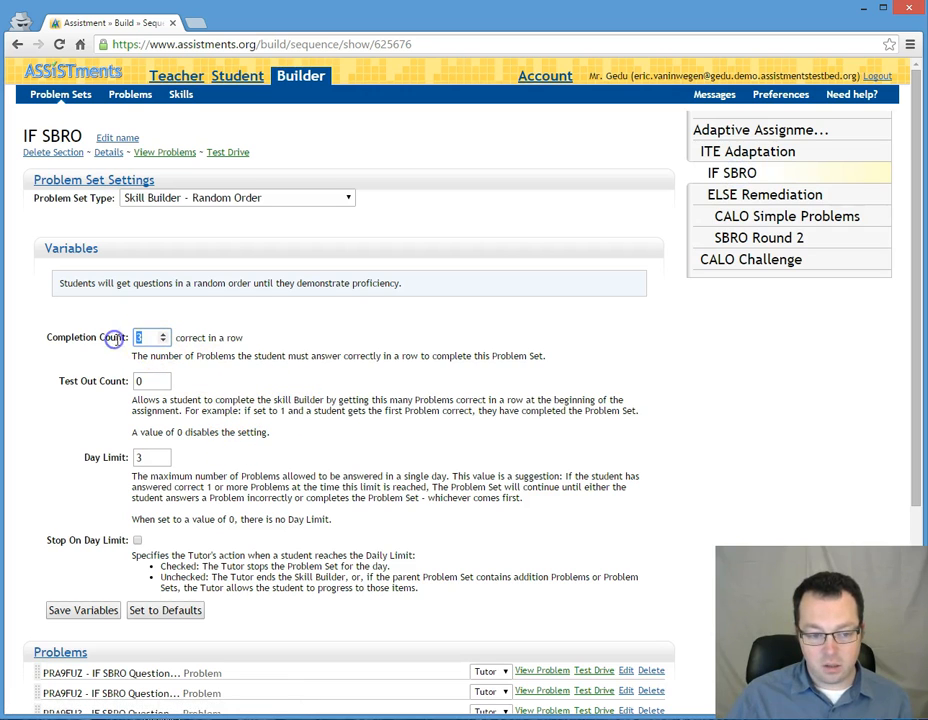
{"action": "left_click", "coordinate": [311, 346]}
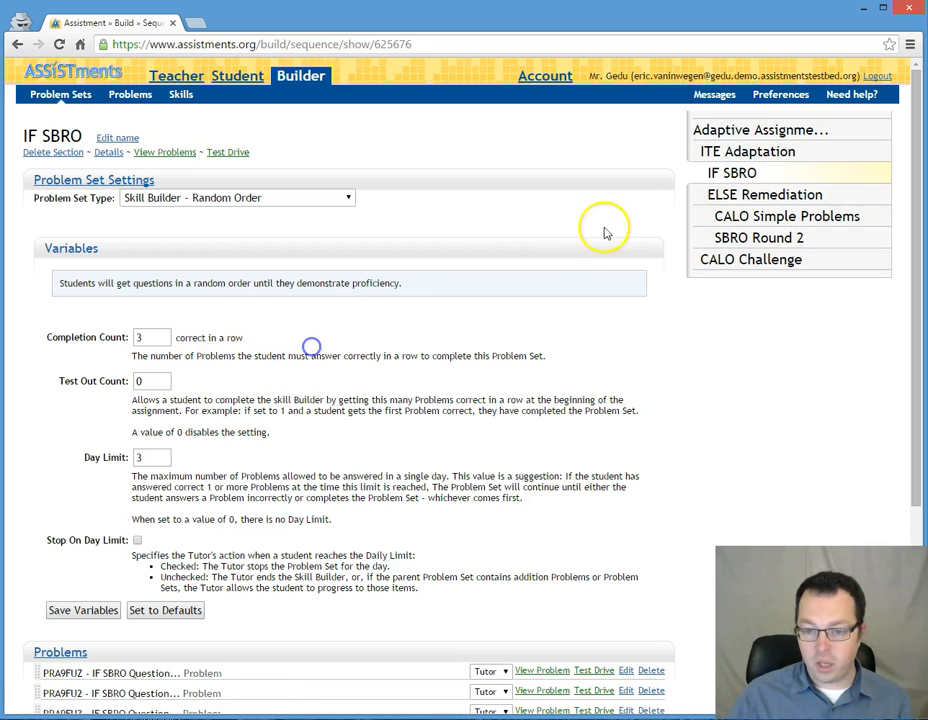
Step: Review the ITE Adaptation section's then and else rules and the IF SBRO and ELSE Remediation objects in its problem list
{"action": "left_click", "coordinate": [729, 158]}
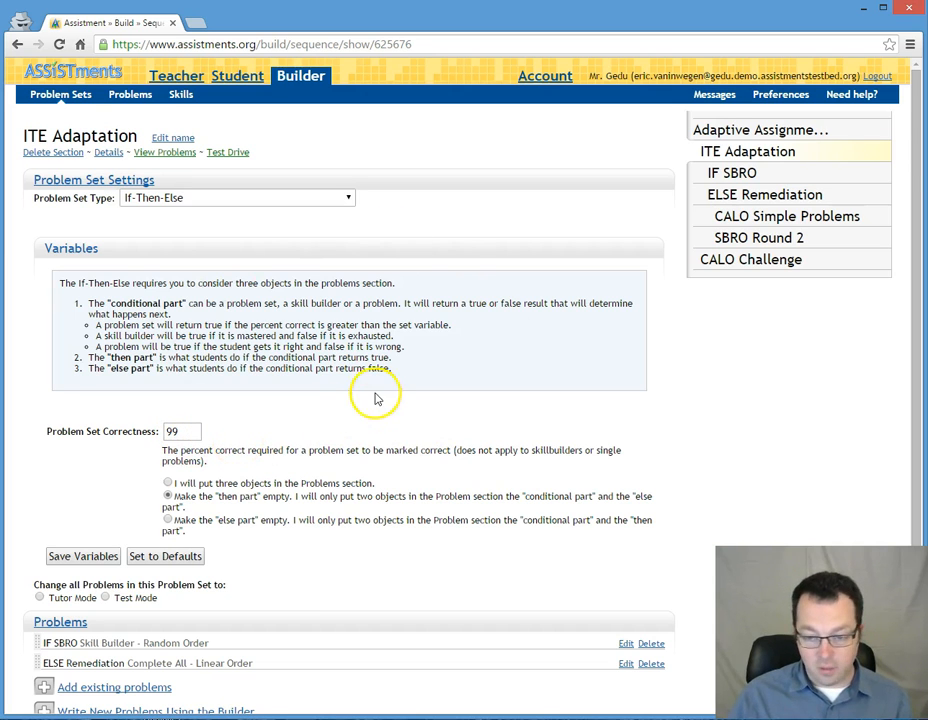
{"action": "scroll", "coordinate": [356, 650], "scroll_direction": "down", "scroll_amount": 3}
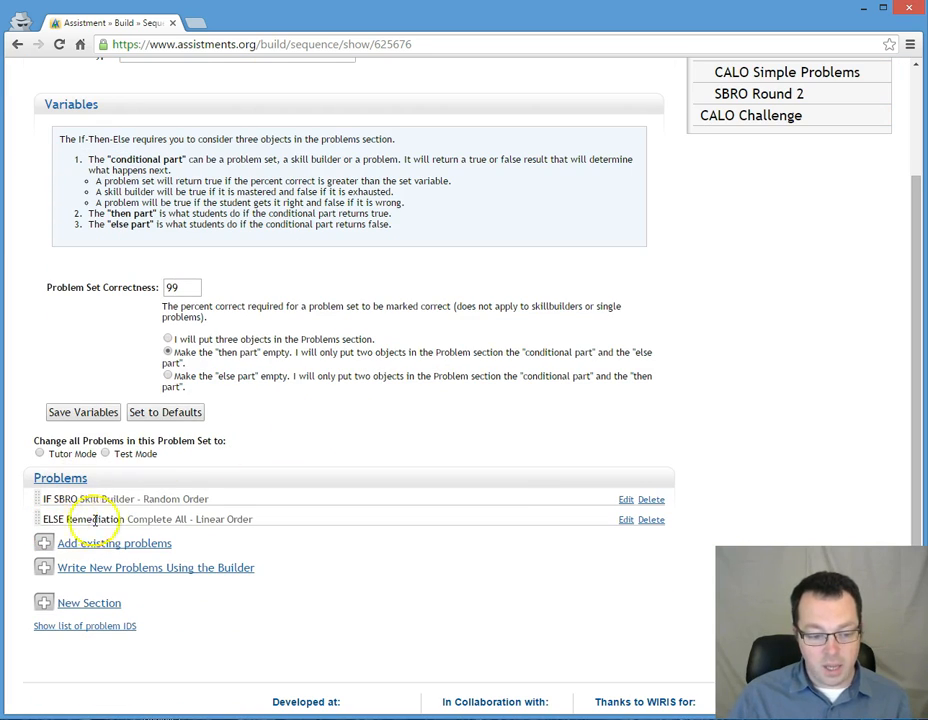
{"action": "scroll", "coordinate": [145, 522], "scroll_direction": "up", "scroll_amount": 3}
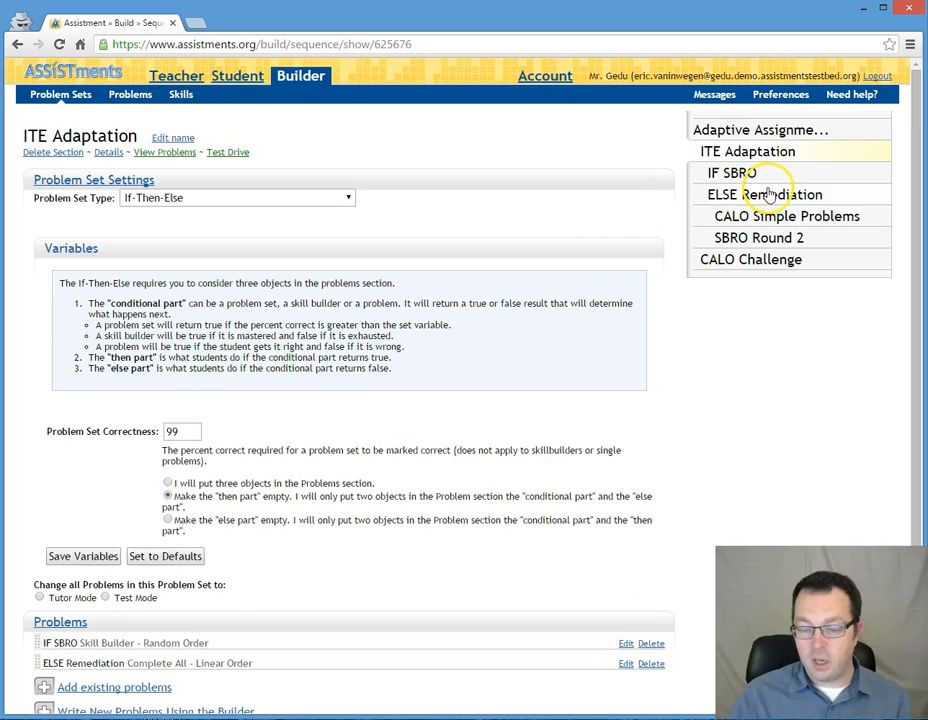
Step: Examine the ELSE Remediation section with its CALO Simple Problems and SBRO Round 2 subsections, and return to the top-level Adaptive Assignment Example problem set
{"action": "left_click", "coordinate": [765, 195]}
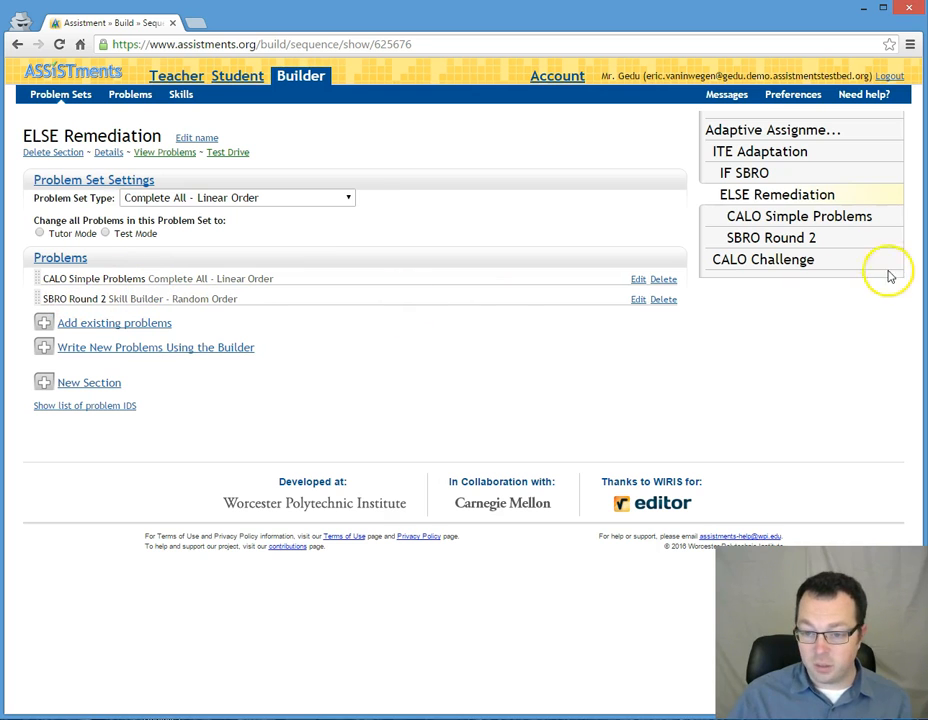
{"action": "left_click", "coordinate": [812, 218]}
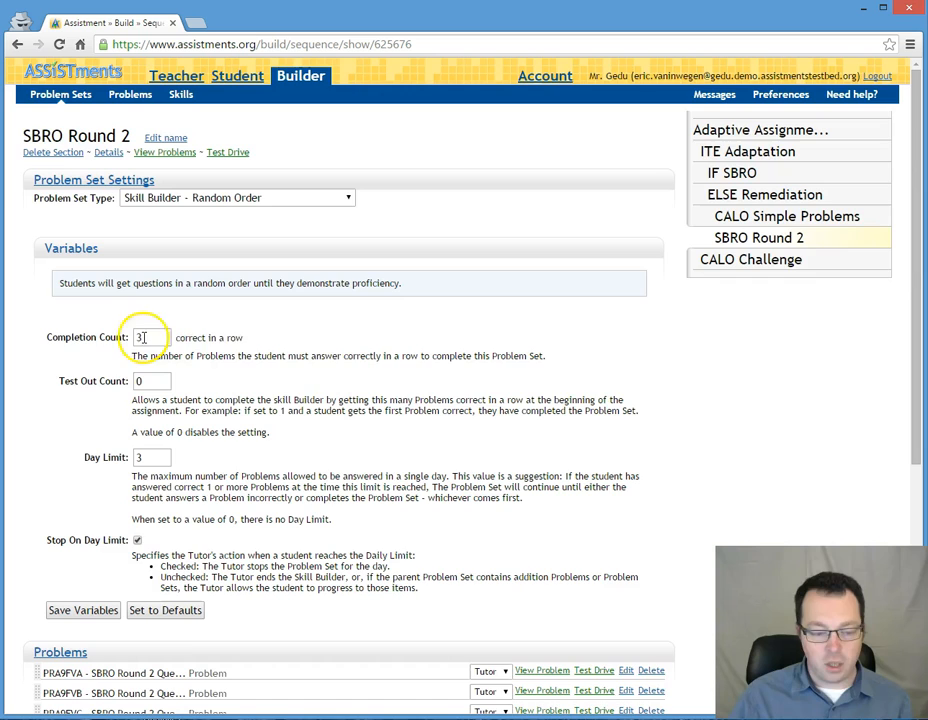
{"action": "scroll", "coordinate": [267, 365], "scroll_direction": "down", "scroll_amount": 4}
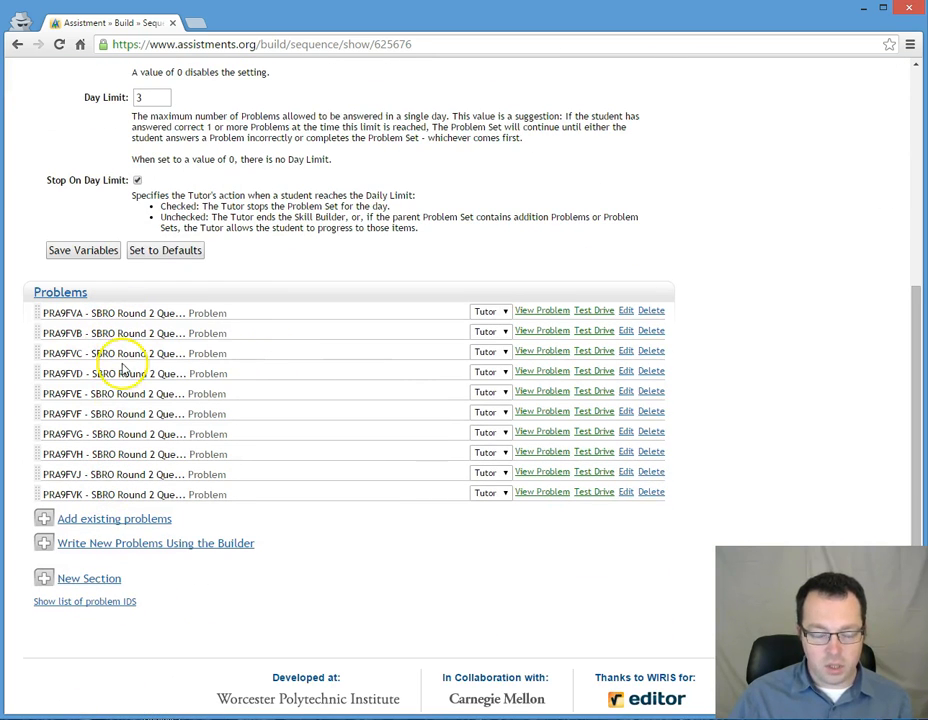
{"action": "scroll", "coordinate": [131, 494], "scroll_direction": "up", "scroll_amount": 4}
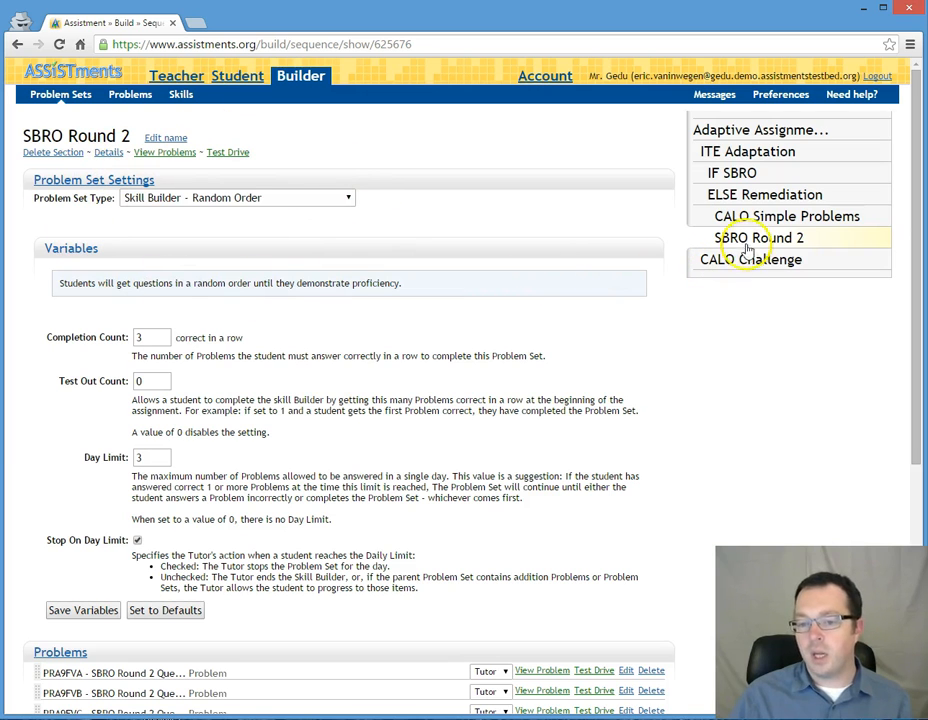
{"action": "left_click", "coordinate": [734, 132]}
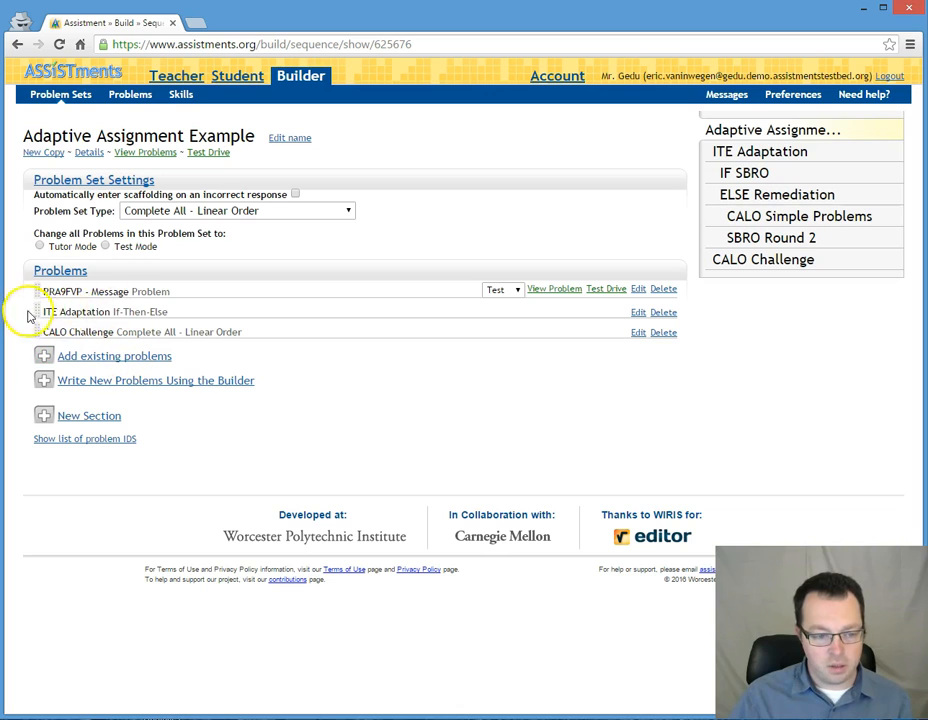